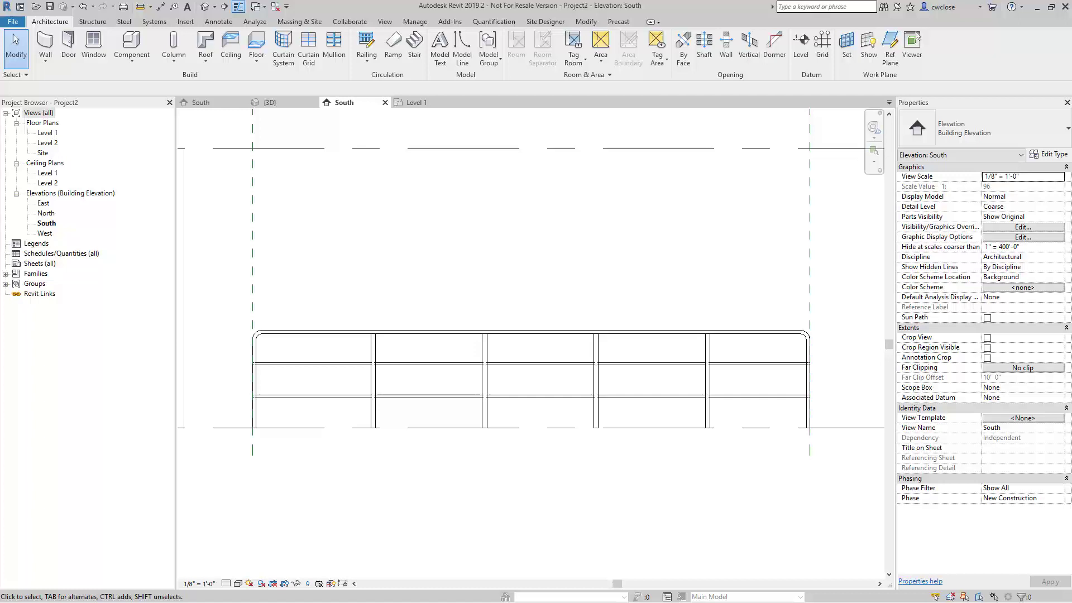
# Review the existing railing files in their South elevation and 3D views.
pyautogui.click(206, 103)
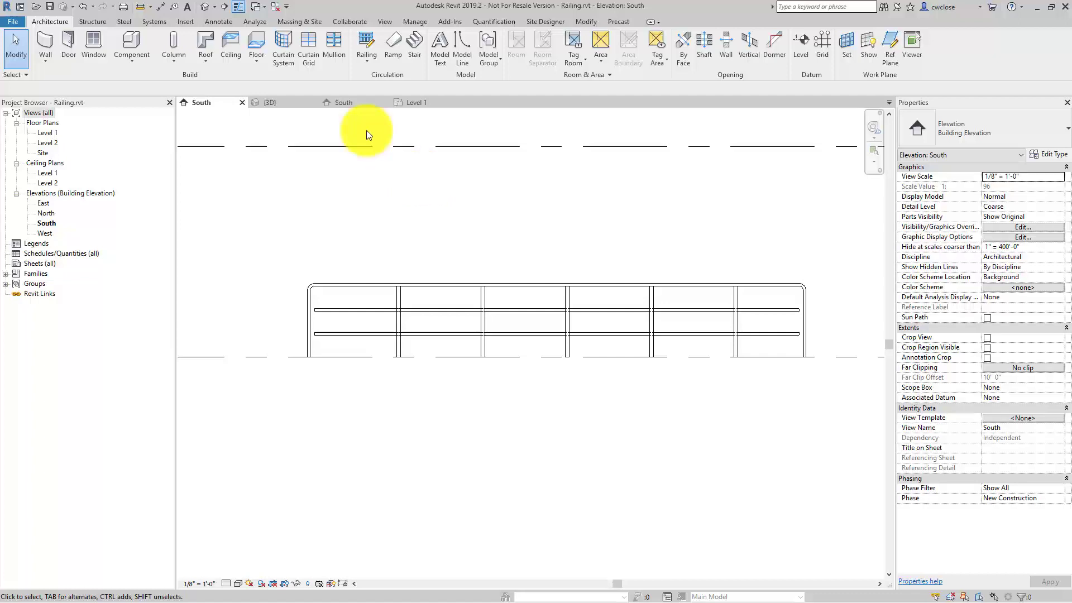
pyautogui.click(281, 102)
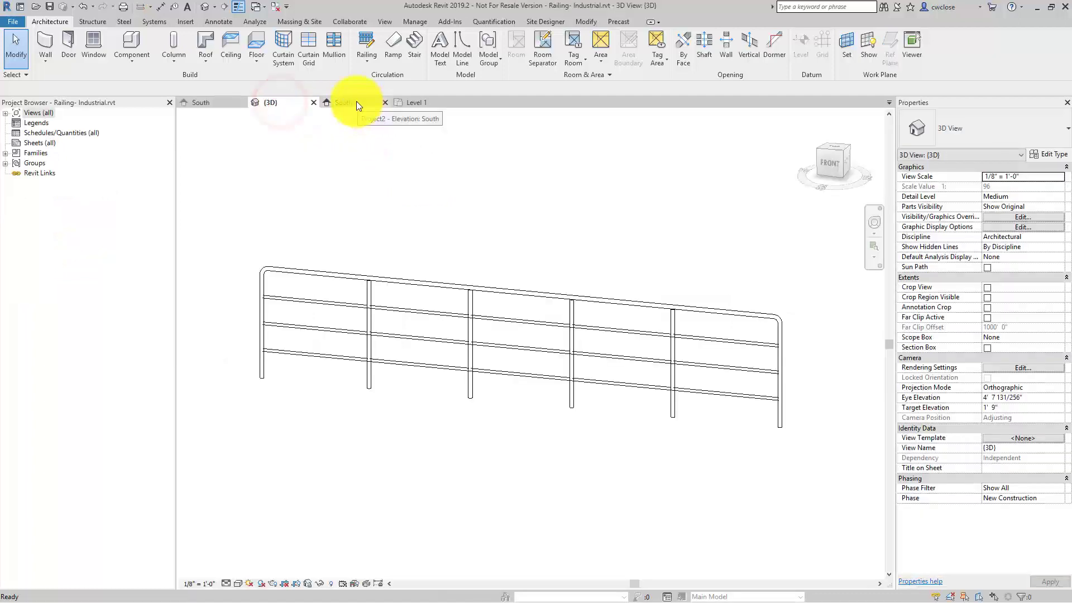
pyautogui.click(354, 102)
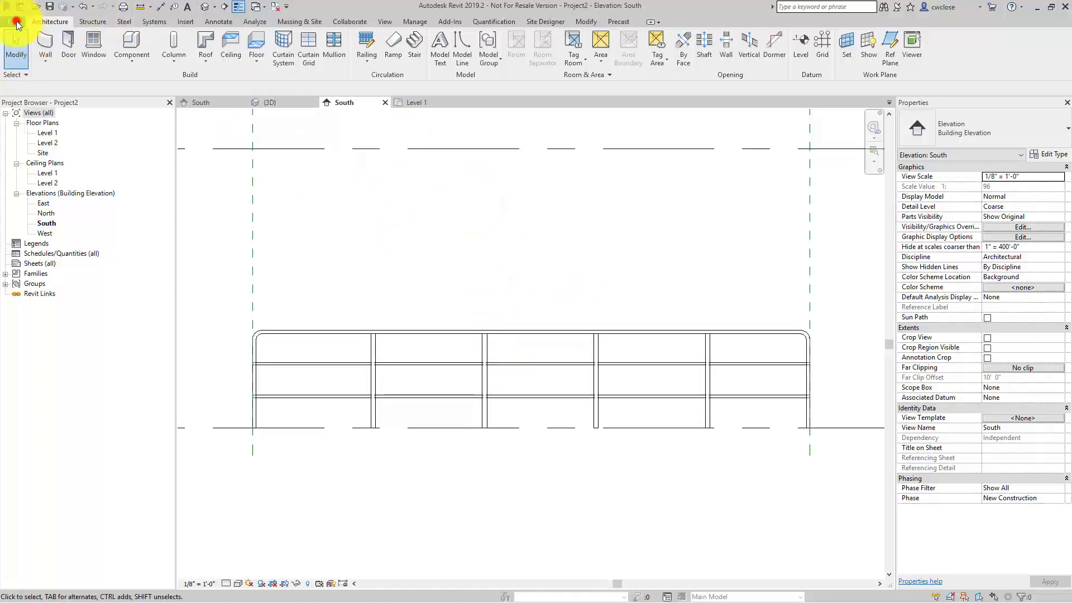
# Create a new project based on the Architectural Template.
pyautogui.click(13, 22)
pyautogui.click(69, 65)
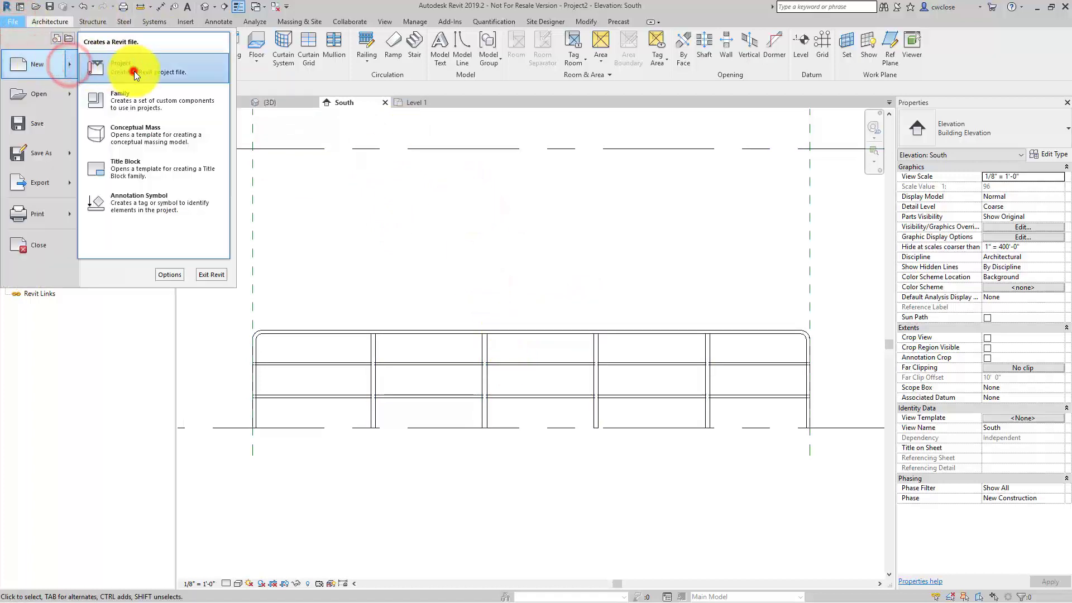
pyautogui.click(134, 71)
pyautogui.click(497, 284)
pyautogui.click(491, 313)
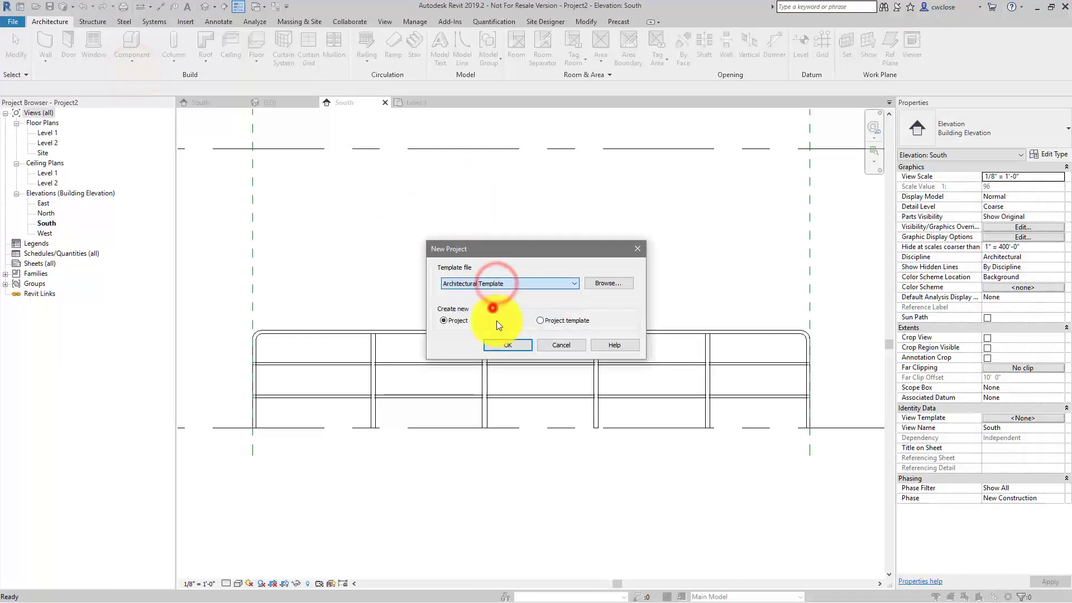
pyautogui.click(507, 342)
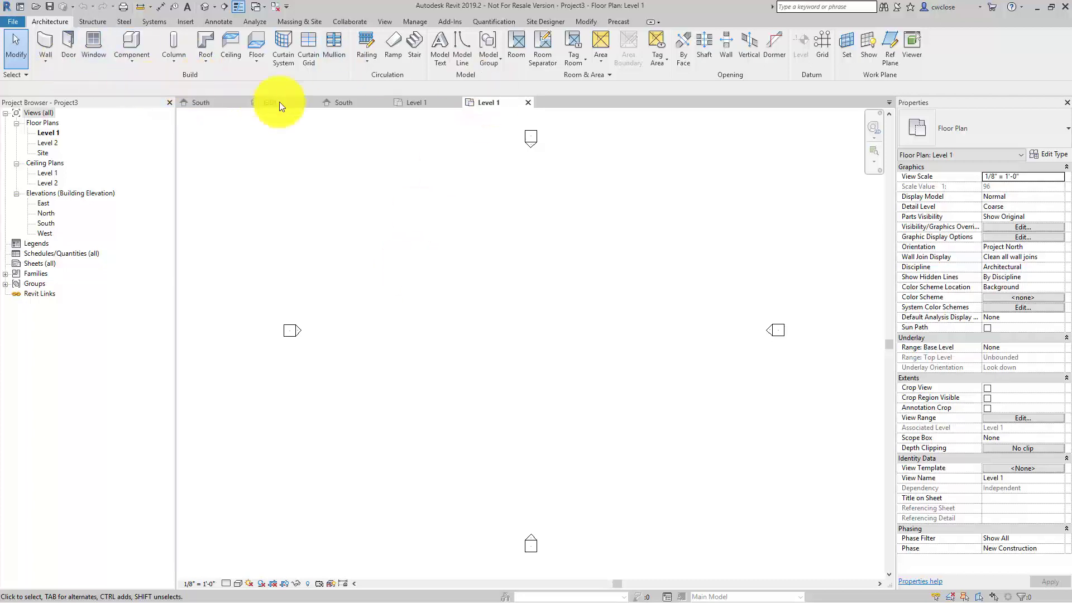
# Sketch a 10' railing path on Level 1 as a Guardrail - Pipe and finish it.
pyautogui.click(385, 79)
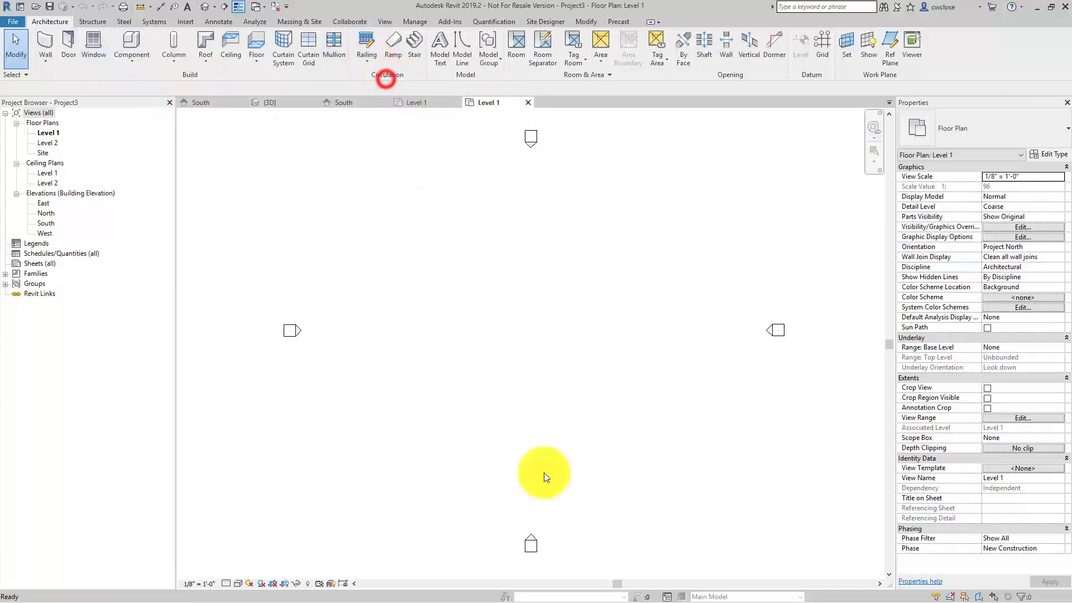
pyautogui.click(517, 518)
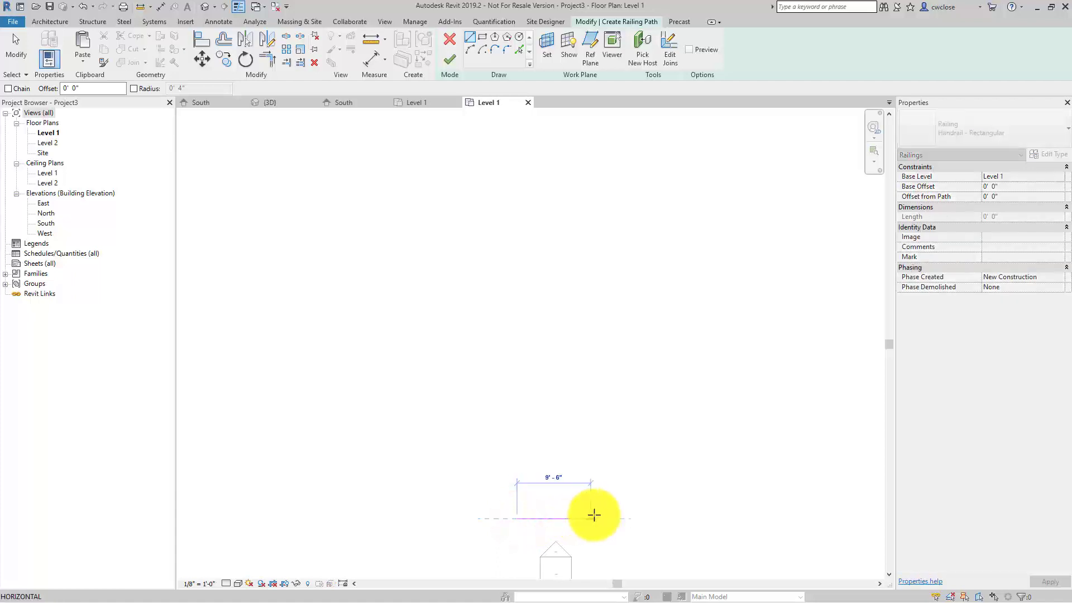
pyautogui.click(594, 515)
pyautogui.click(17, 56)
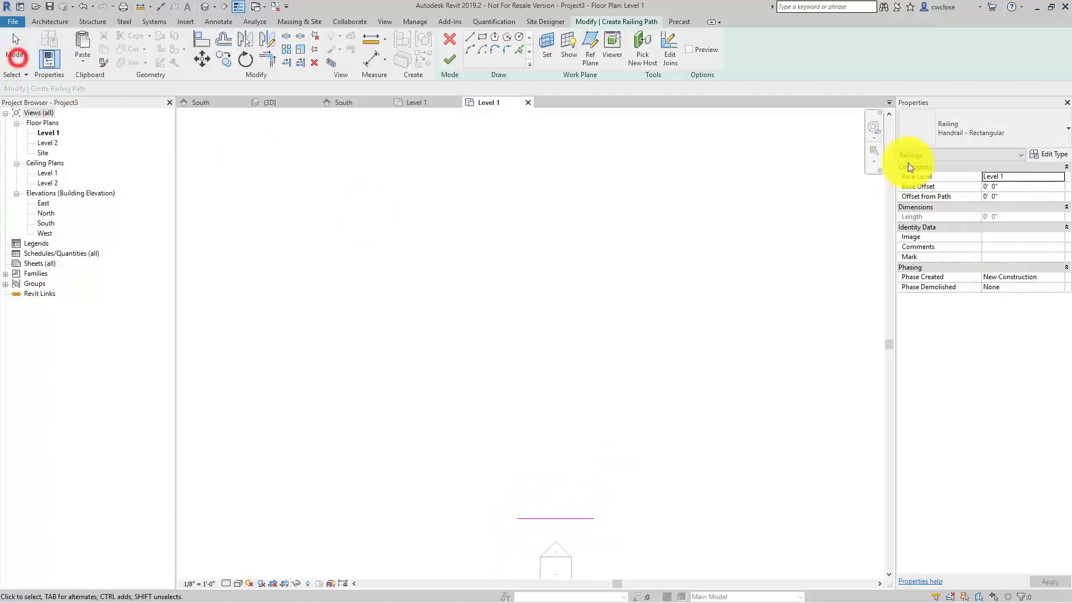
pyautogui.click(966, 127)
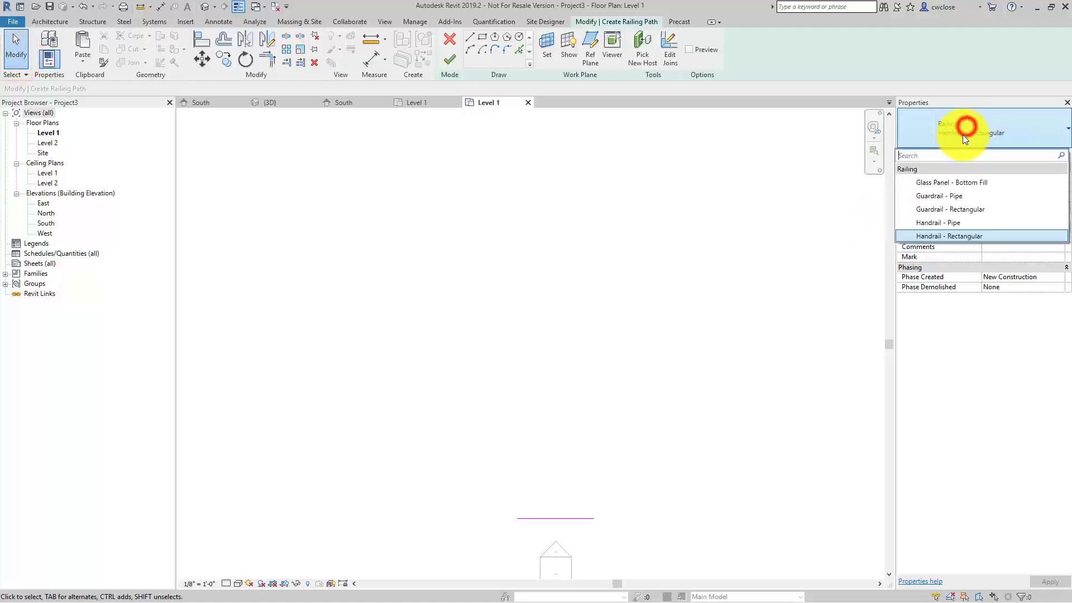
pyautogui.click(977, 195)
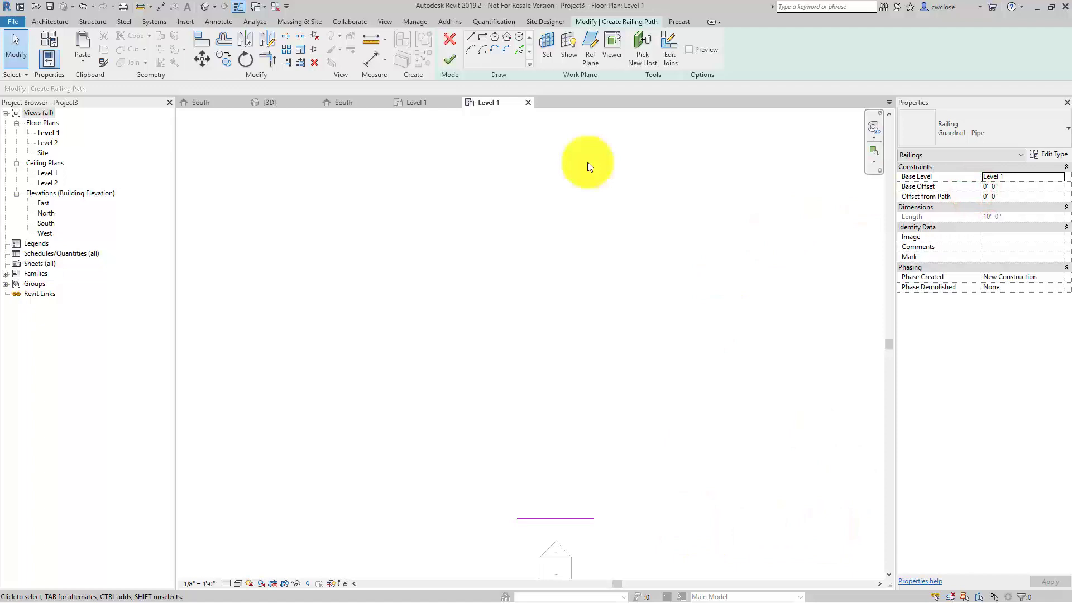
pyautogui.click(450, 58)
# Bring the railing into view and switch to the South elevation.
pyautogui.moveTo(602, 556); pyautogui.dragTo(583, 438, button='middle')
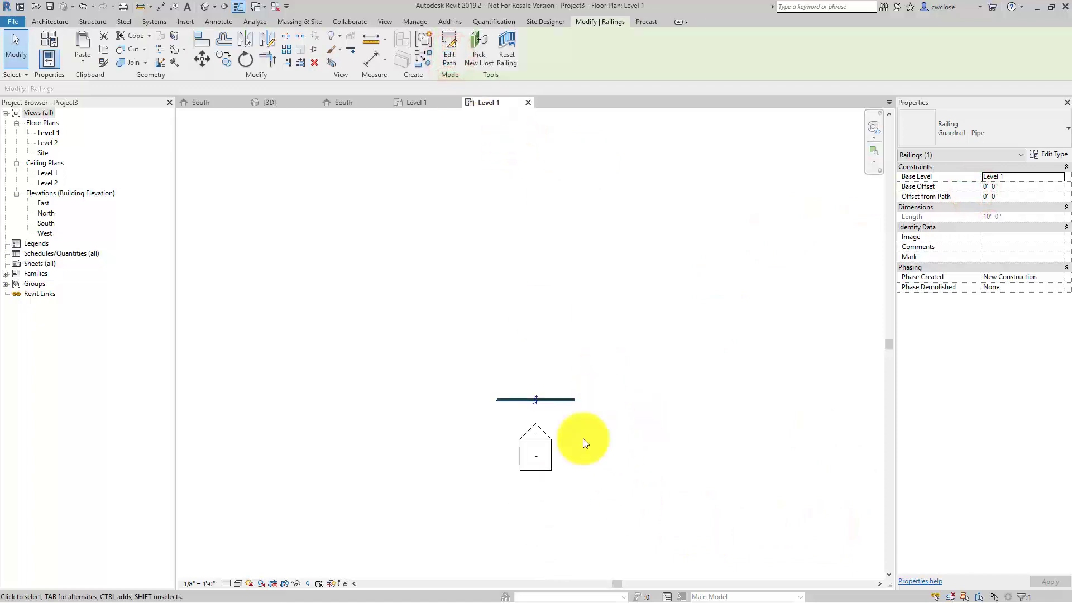
pyautogui.click(580, 428)
pyautogui.click(537, 431)
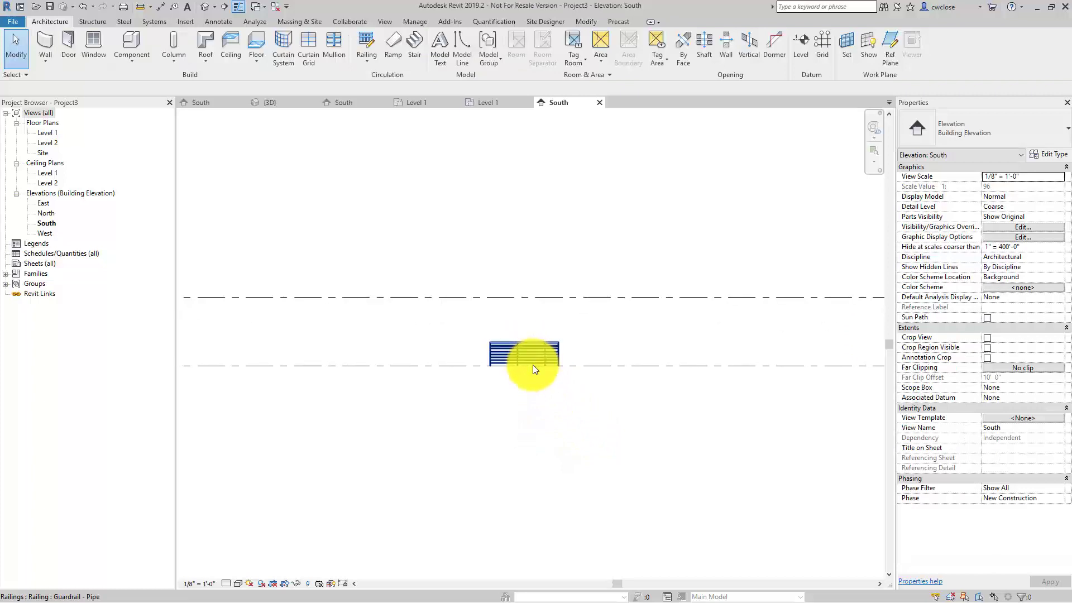
# Select the guardrail and bring up its railing type settings.
pyautogui.scroll(3, 533, 368)
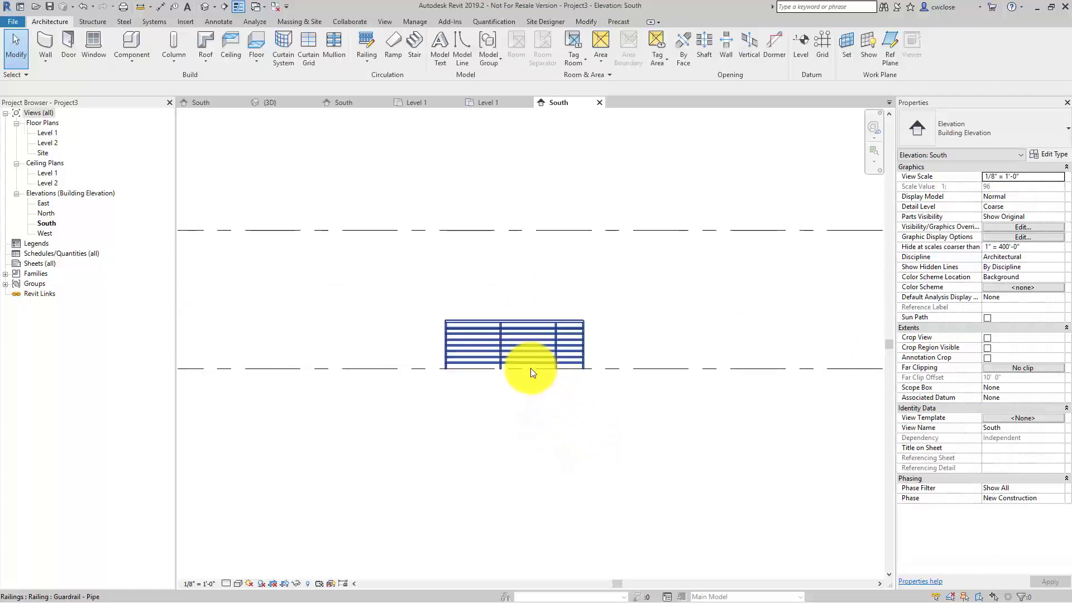
pyautogui.scroll(2, 511, 366)
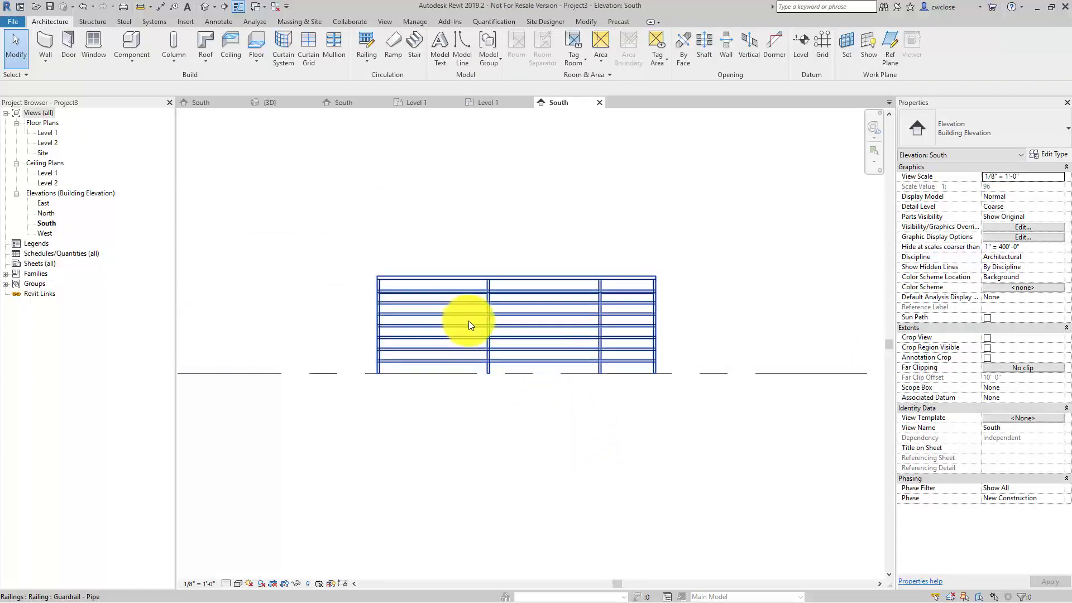
pyautogui.click(467, 320)
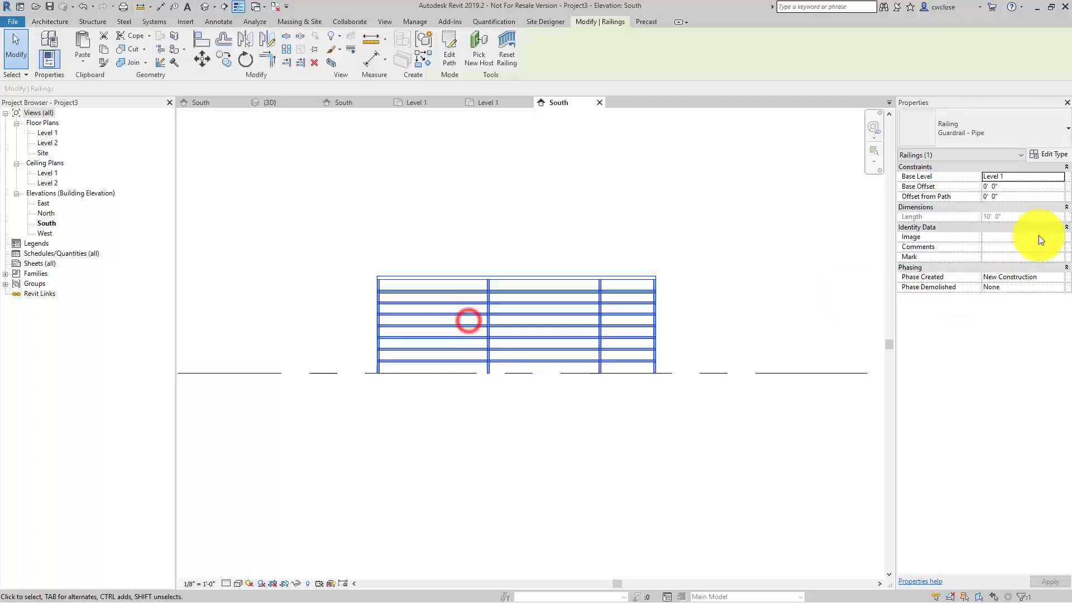
pyautogui.click(1045, 159)
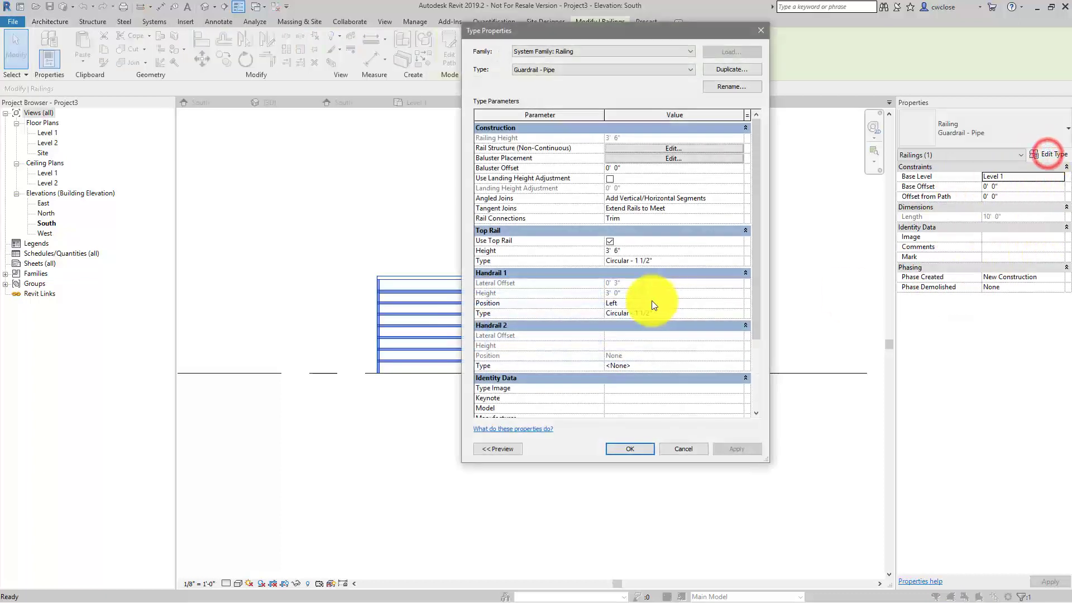
pyautogui.click(610, 241)
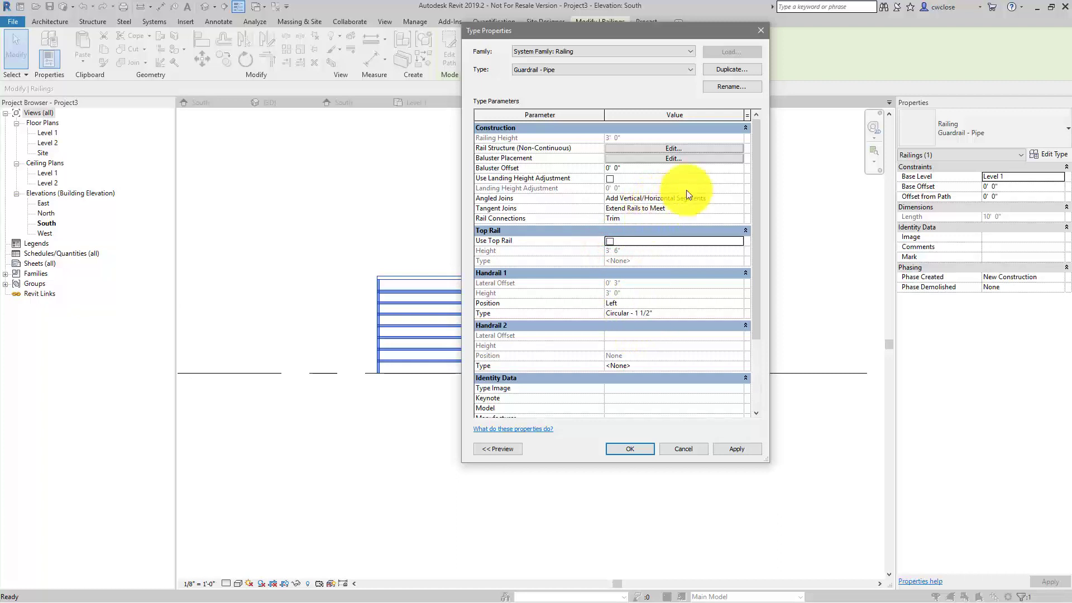
pyautogui.click(609, 241)
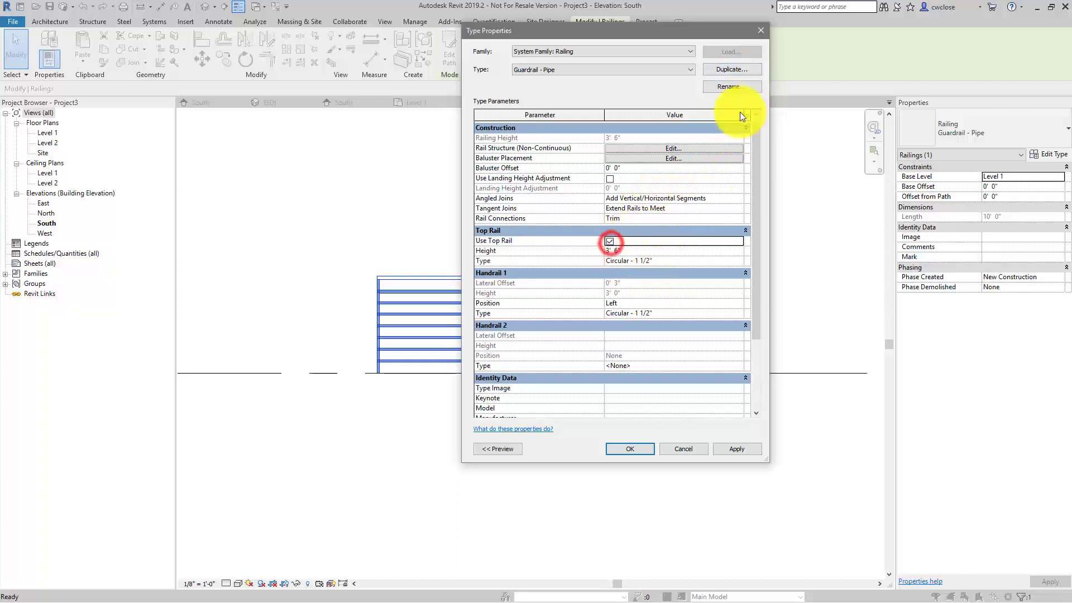
# Duplicate the railing type as 'Guardrail - Horizontals'.
pyautogui.click(731, 69)
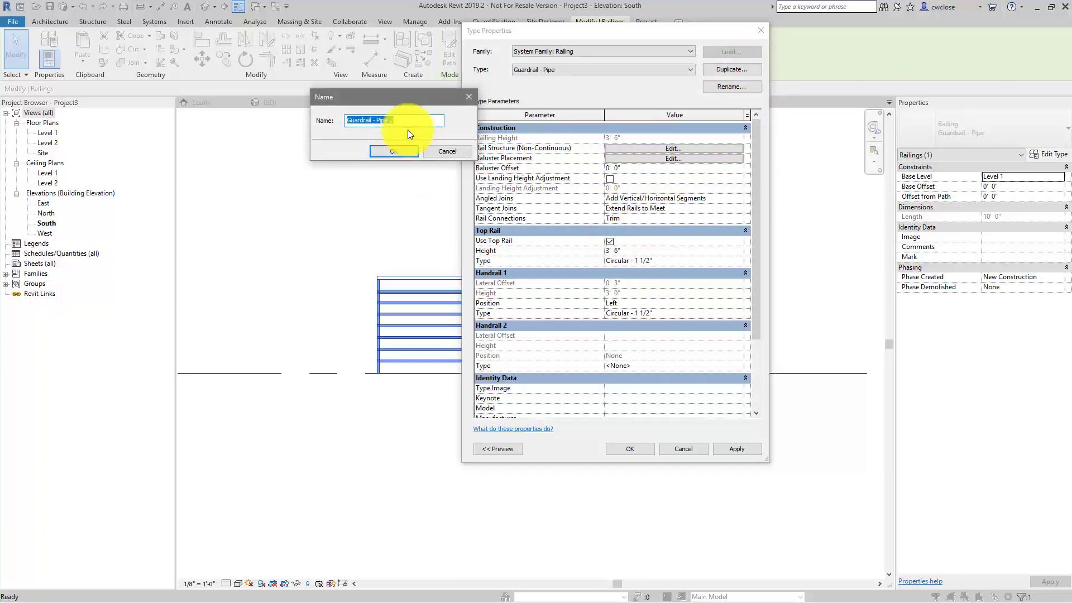
pyautogui.moveTo(413, 120); pyautogui.dragTo(378, 120)
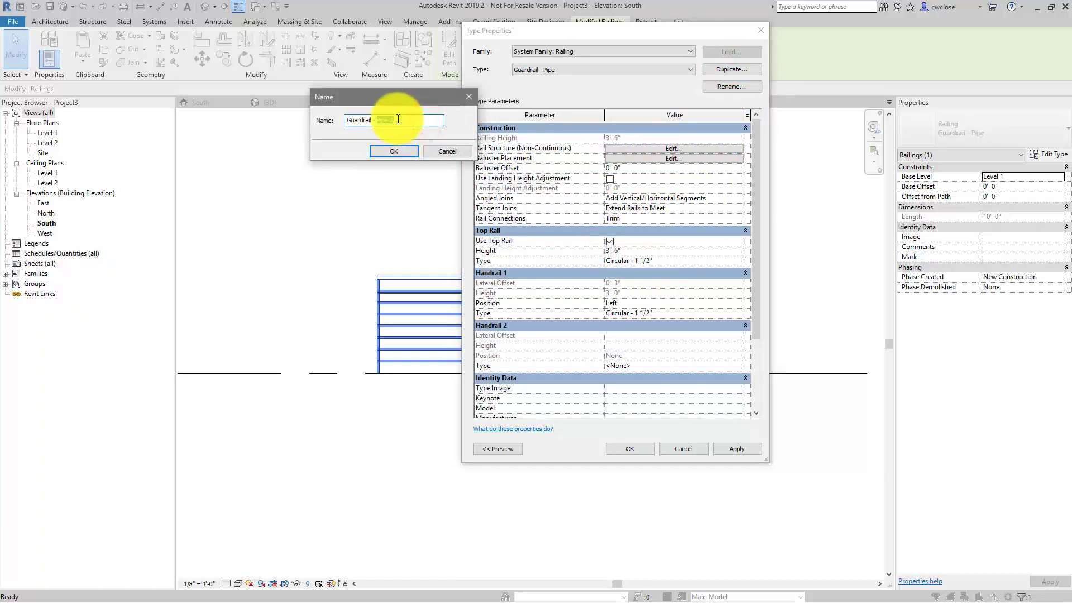
pyautogui.write('Horizontals')
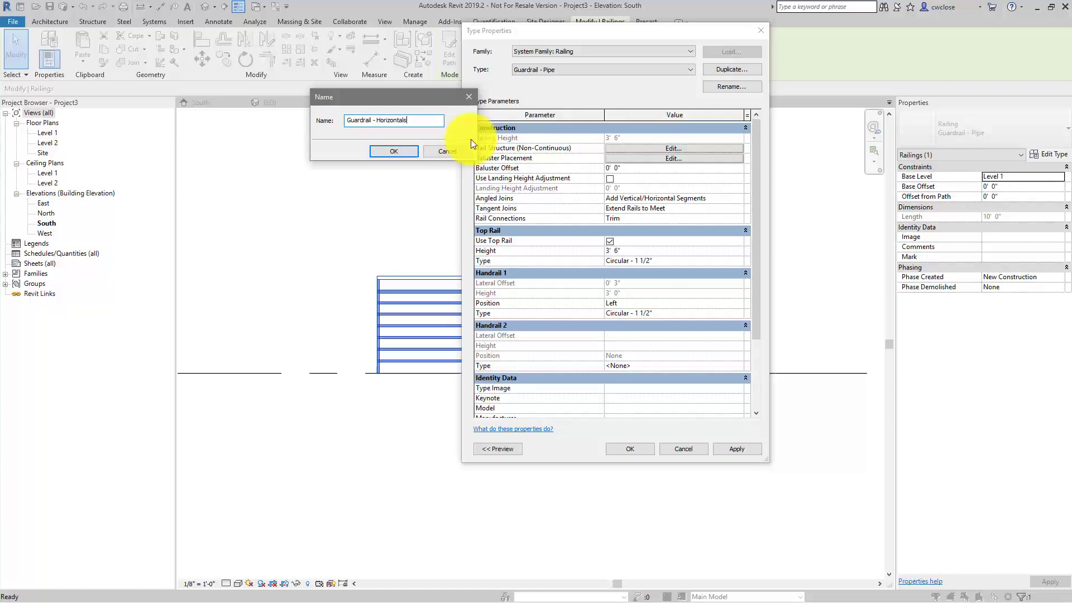
pyautogui.press('Return')
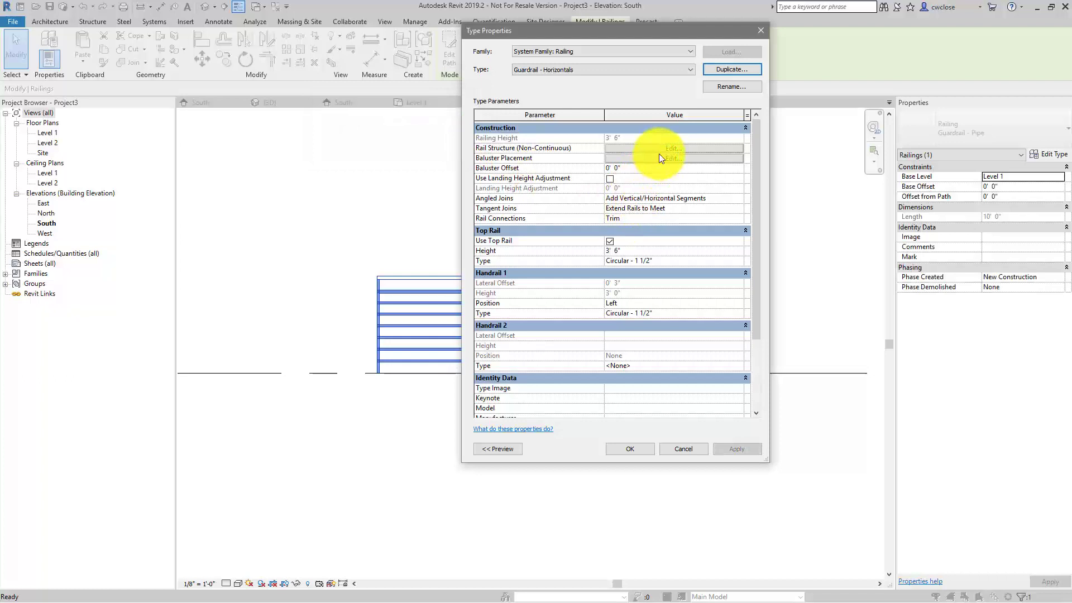
# Turn off Use Top Rail and set Handrail 1 position to None.
pyautogui.click(610, 241)
pyautogui.click(682, 303)
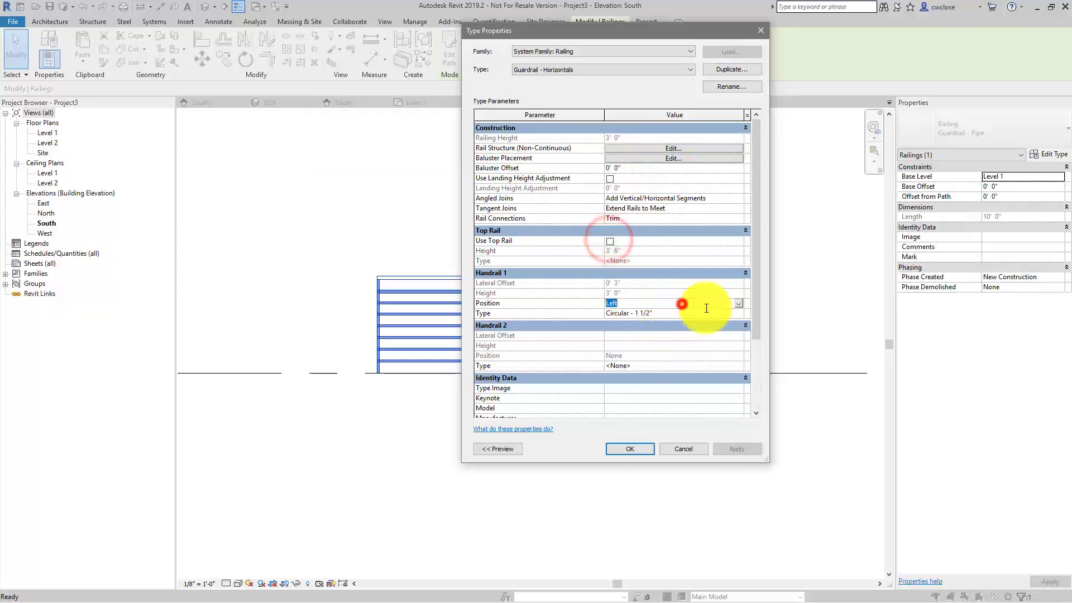
pyautogui.click(739, 303)
pyautogui.click(637, 316)
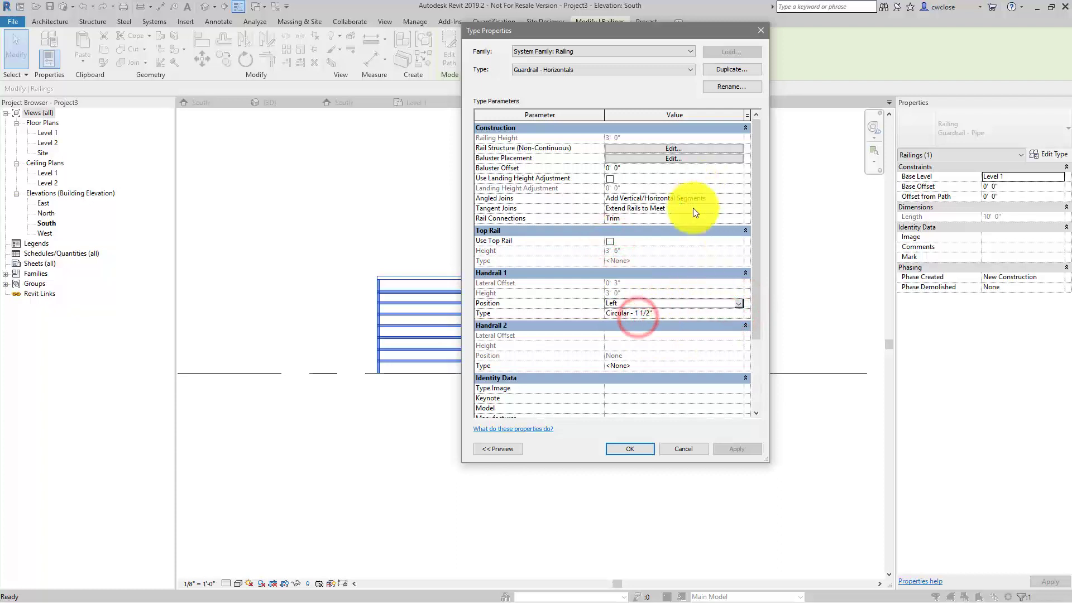
pyautogui.click(741, 303)
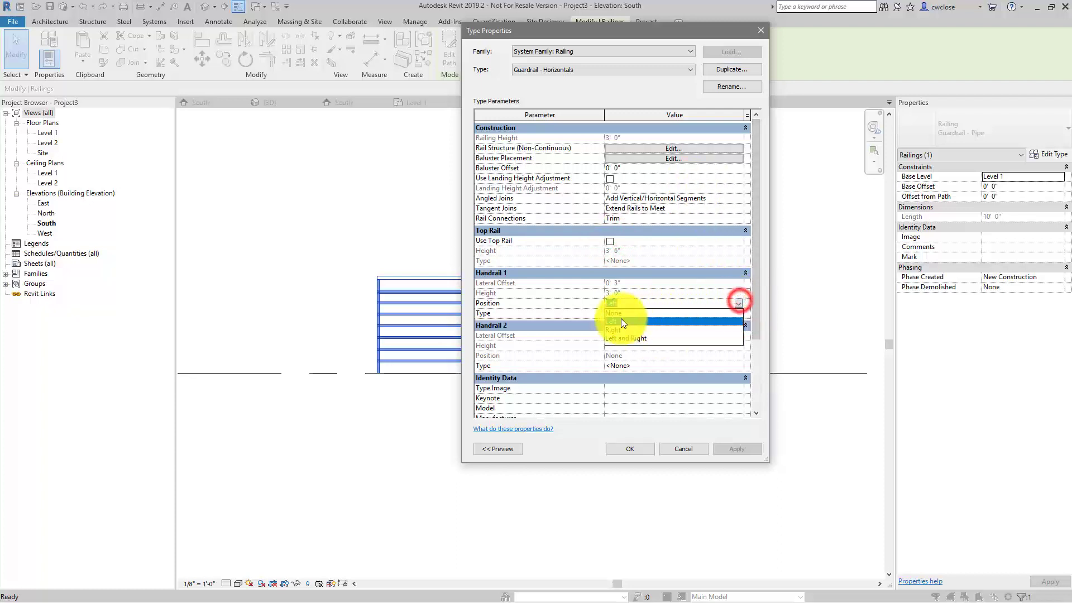
pyautogui.click(622, 311)
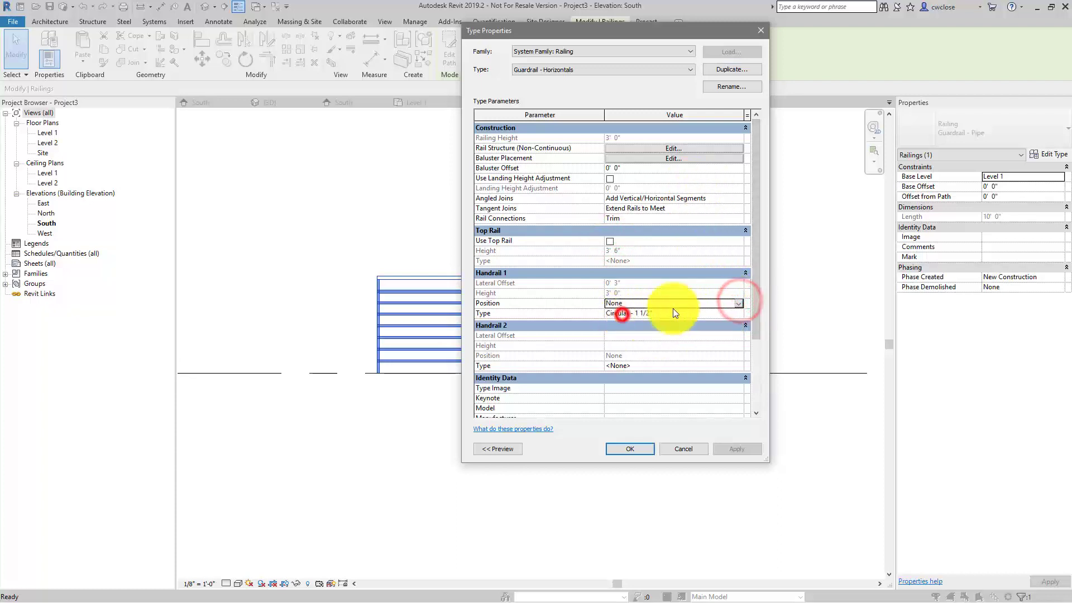
pyautogui.click(666, 149)
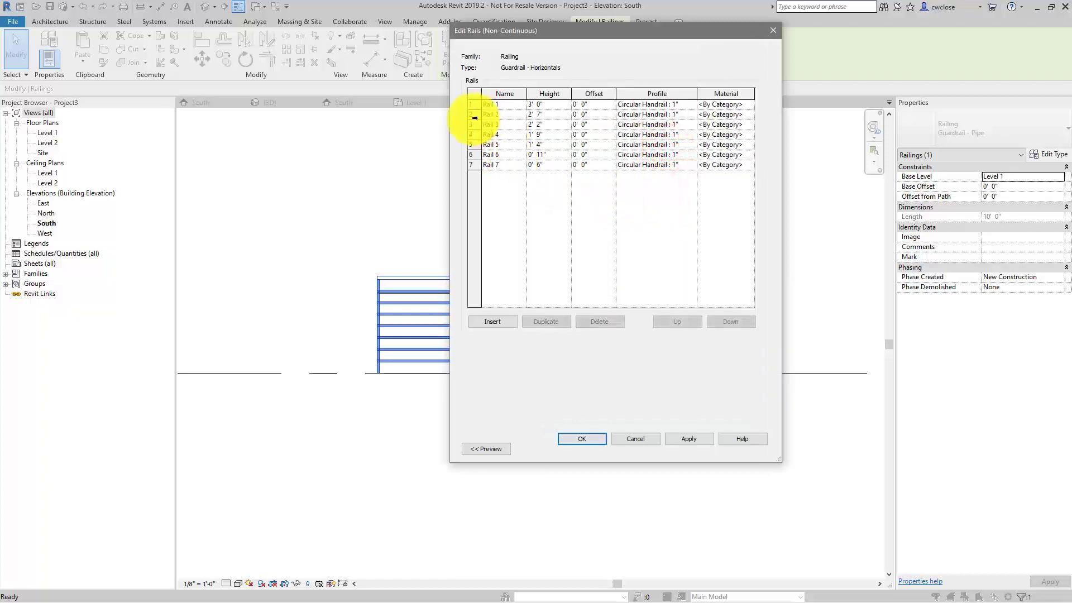
# Set Rail 7's height to 1' 2" and Rail 6's height to 2' 4".
pyautogui.click(546, 164)
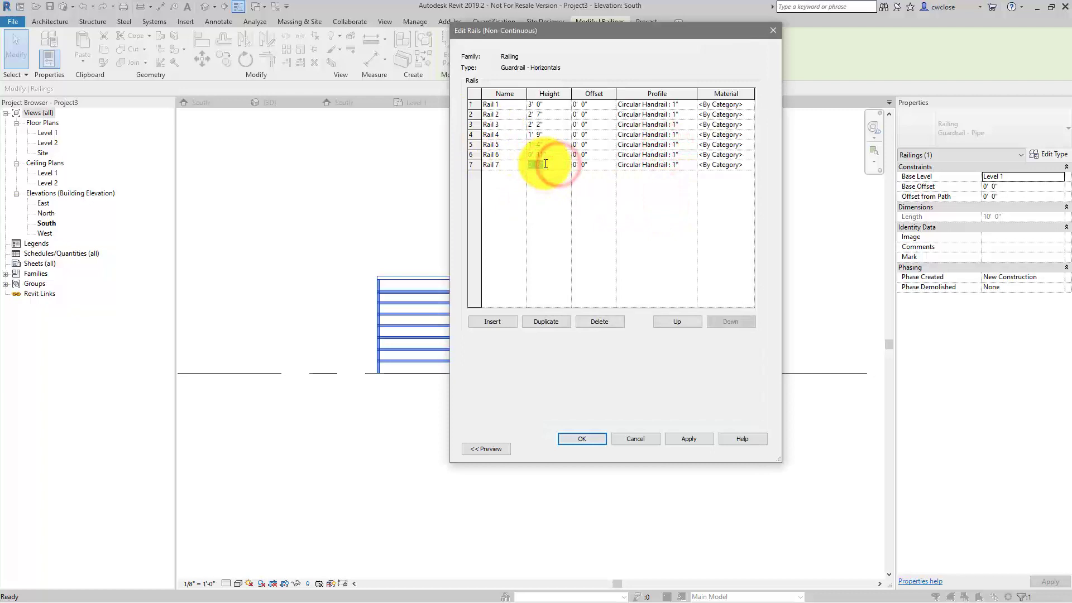
pyautogui.write("14'")
pyautogui.press('Tab')
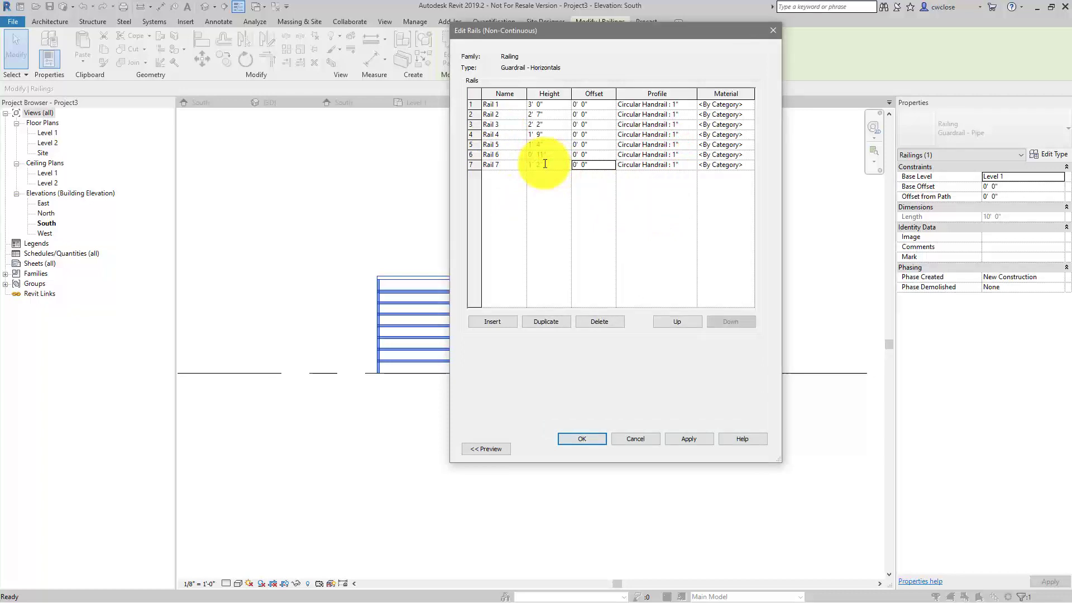
pyautogui.click(550, 156)
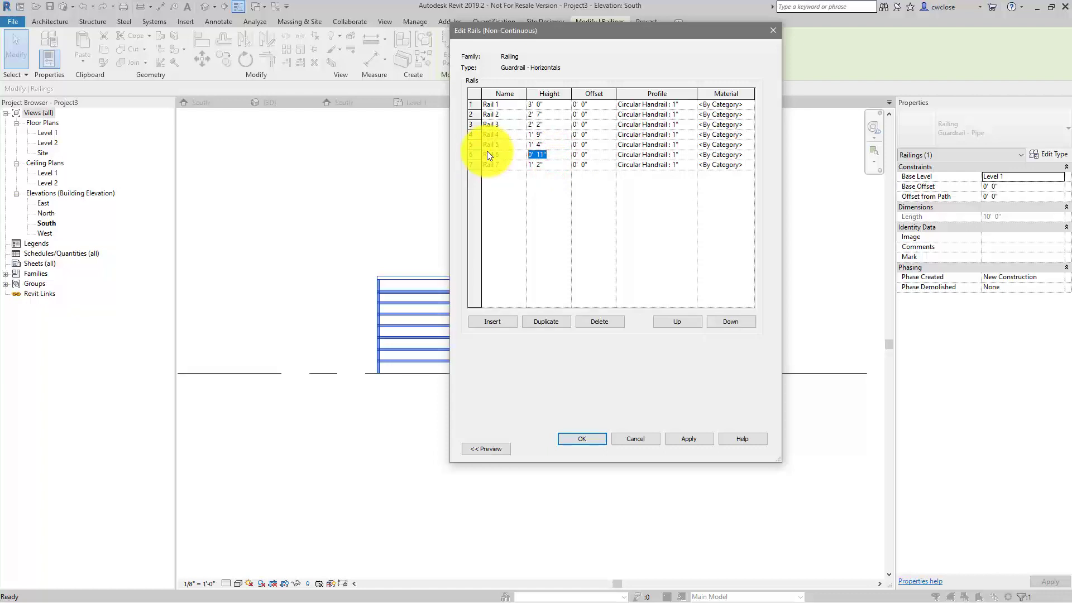
pyautogui.write("2' 4")
pyautogui.press('Tab')
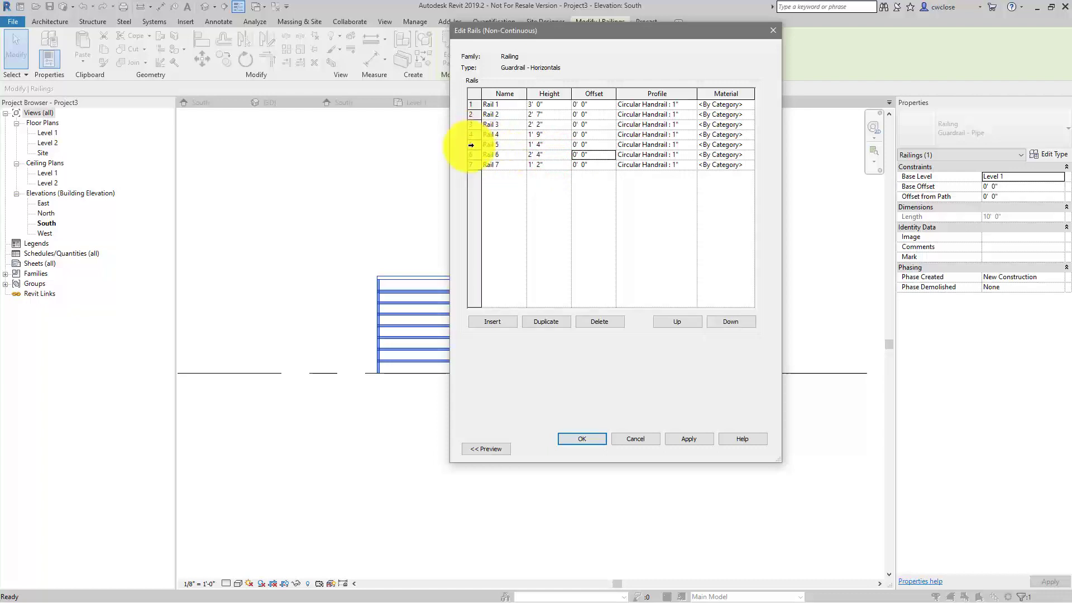
# Delete Rails 1 through 5, keeping only Rails 6 and 7, and accept.
pyautogui.click(471, 154)
pyautogui.click(472, 104)
pyautogui.click(605, 320)
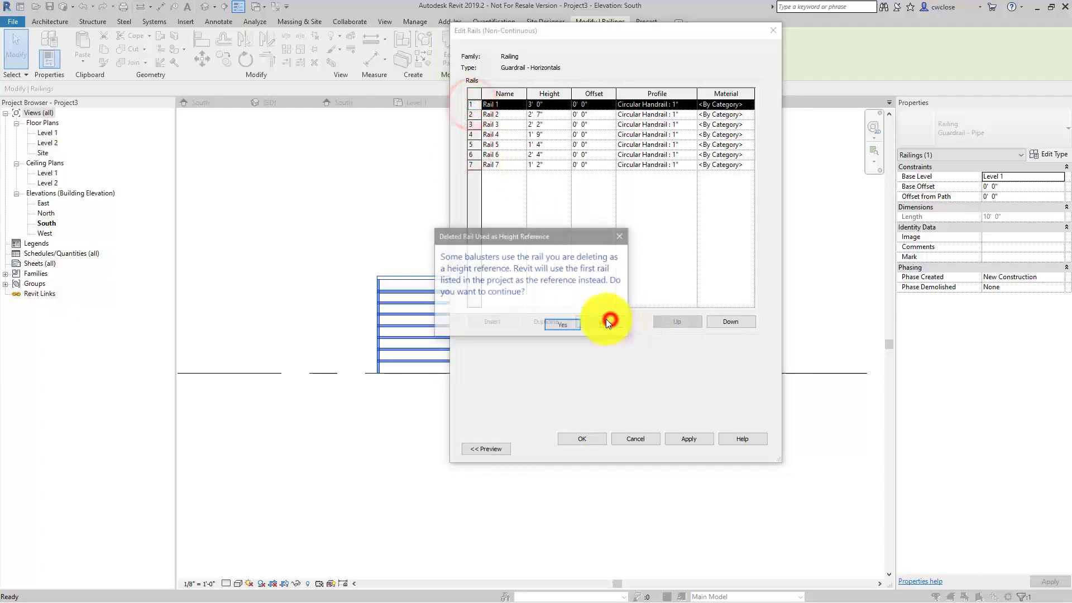
pyautogui.click(572, 319)
pyautogui.click(594, 322)
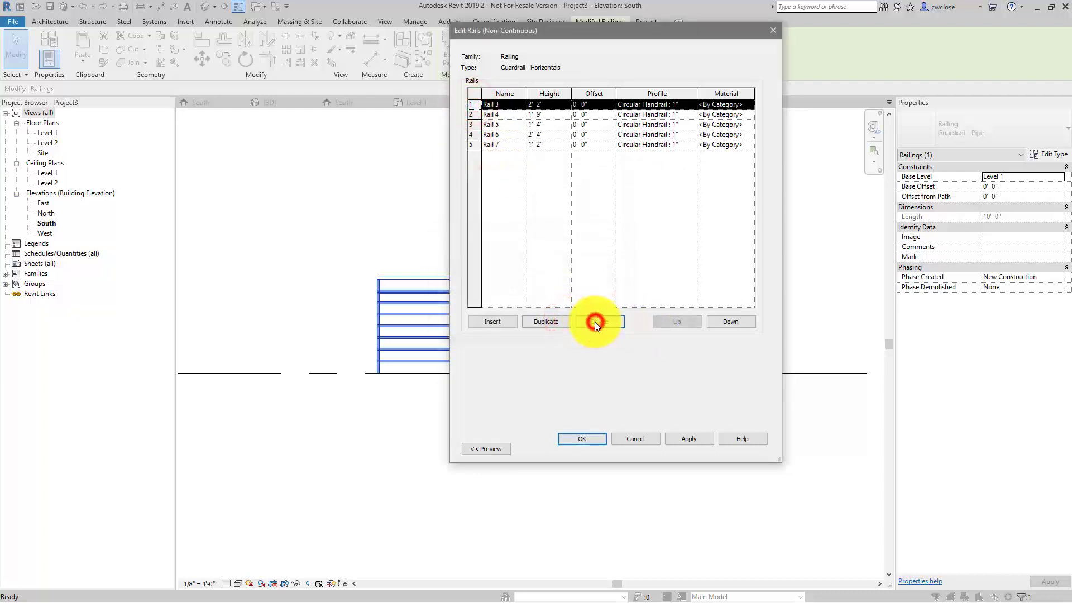
pyautogui.click(596, 322)
pyautogui.click(601, 323)
pyautogui.click(601, 321)
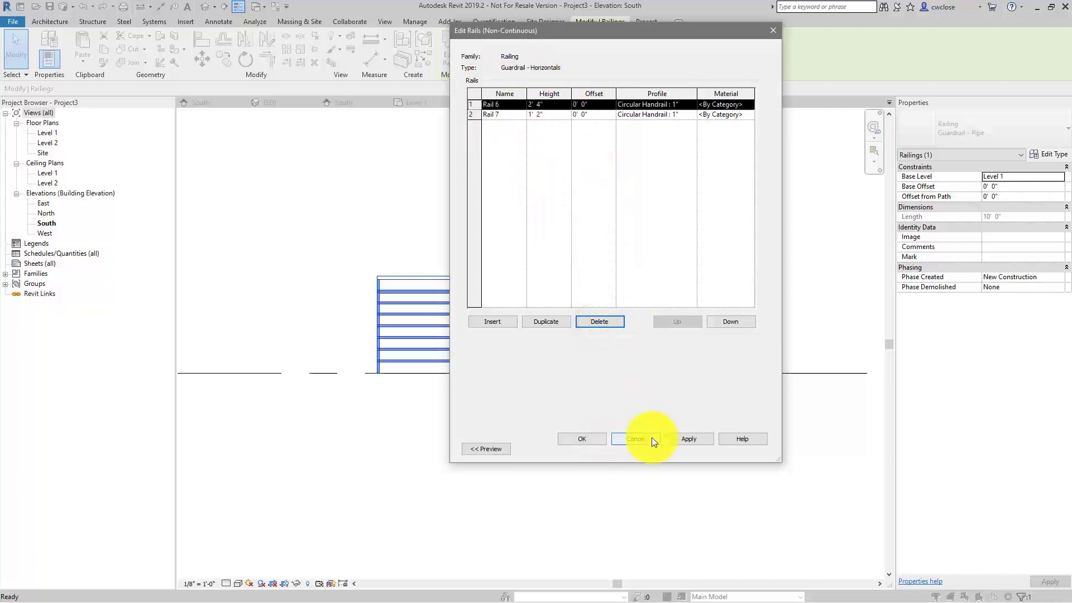
pyautogui.click(592, 437)
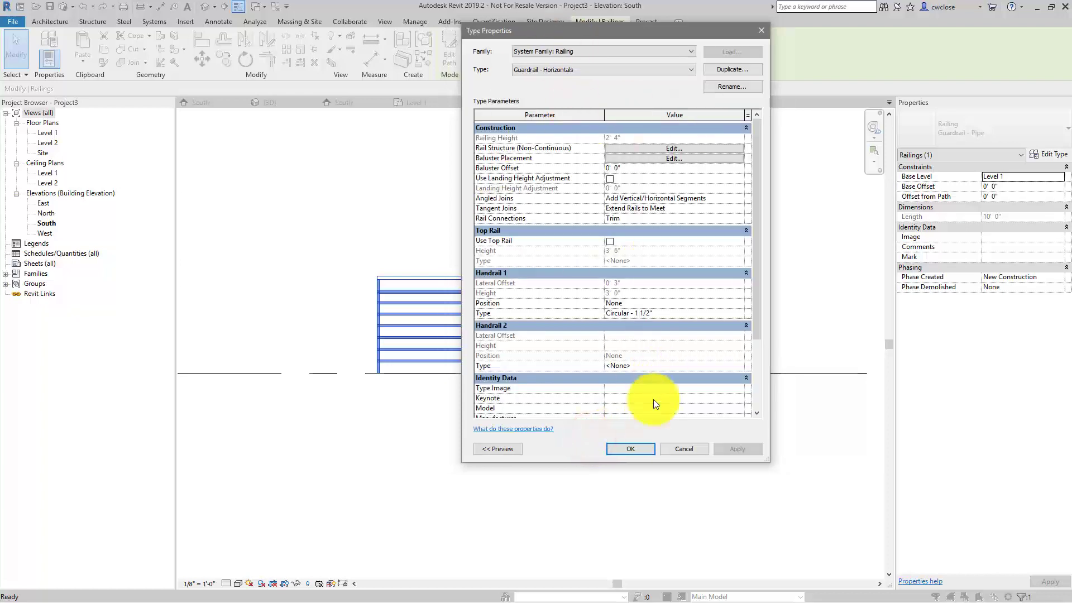
# Rename the second rail to '2' in the rail structure.
pyautogui.click(674, 149)
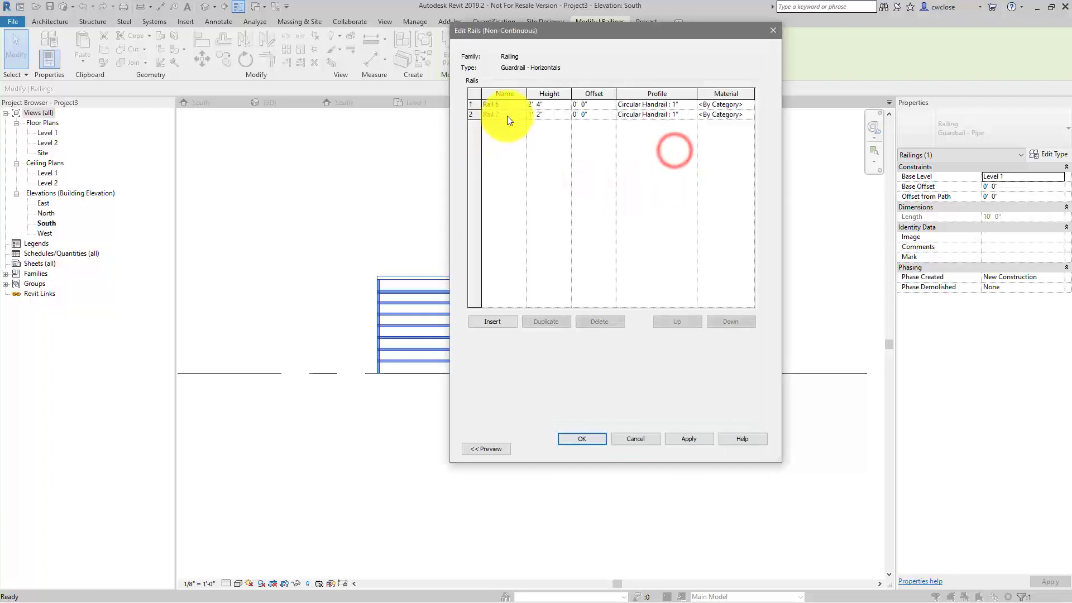
pyautogui.click(498, 104)
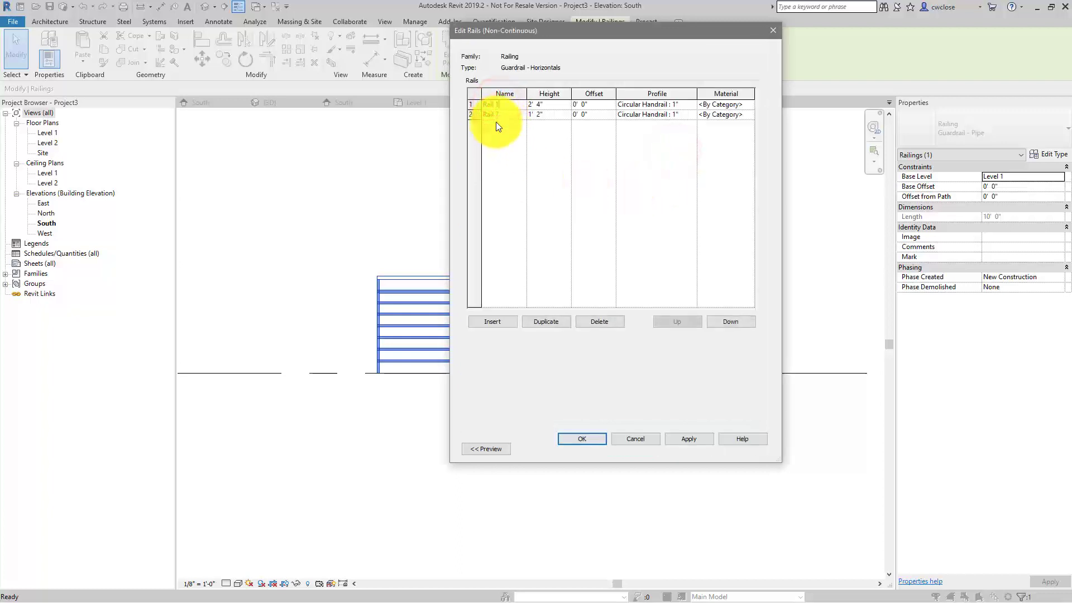
pyautogui.click(496, 113)
pyautogui.write('2')
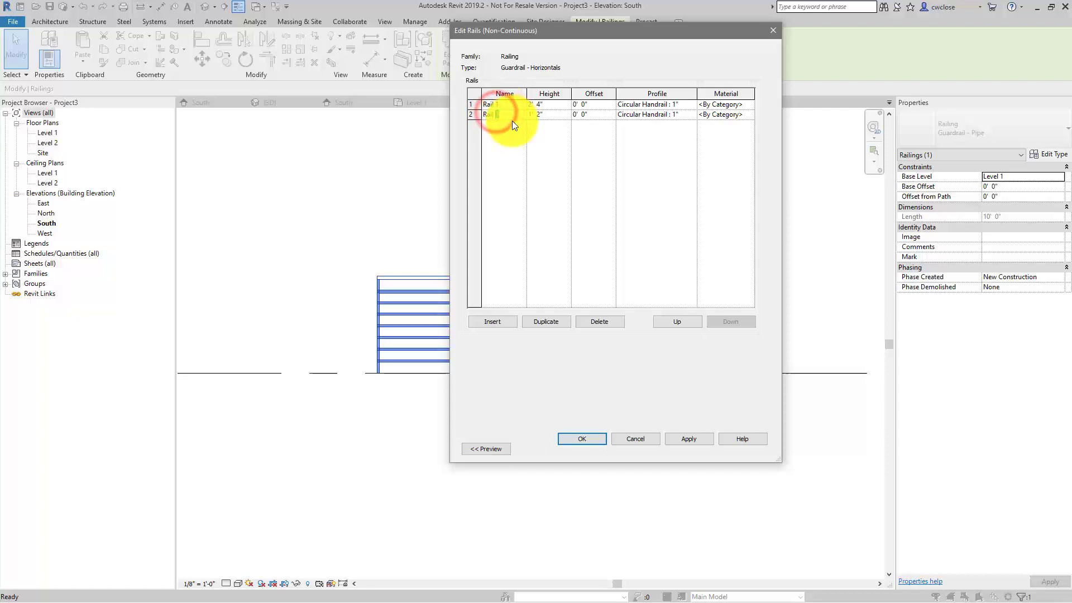
pyautogui.click(591, 440)
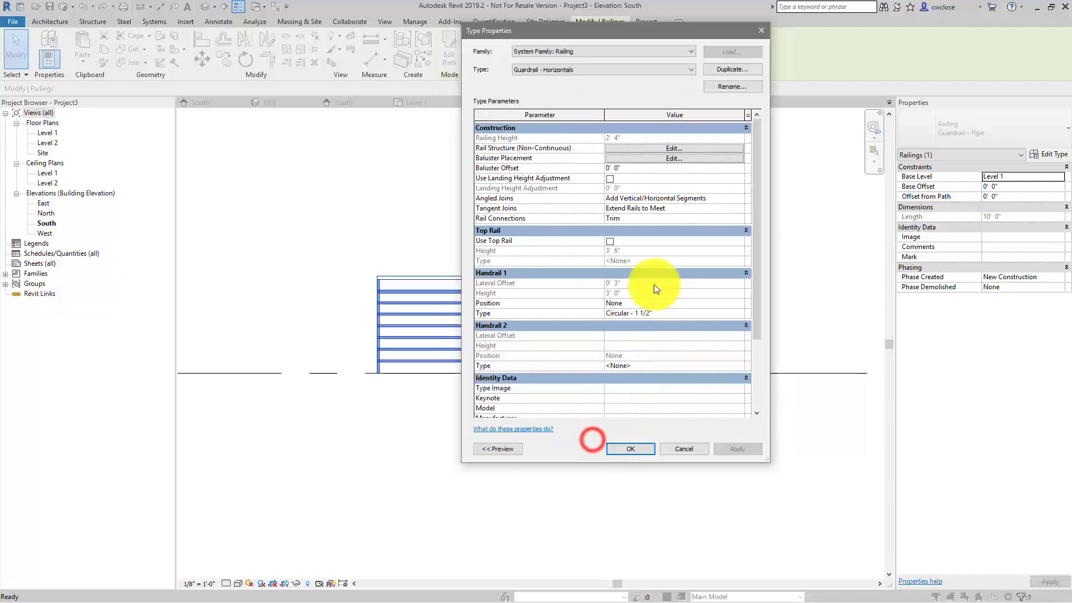
# Set the regular baluster family to None in baluster placement.
pyautogui.click(665, 160)
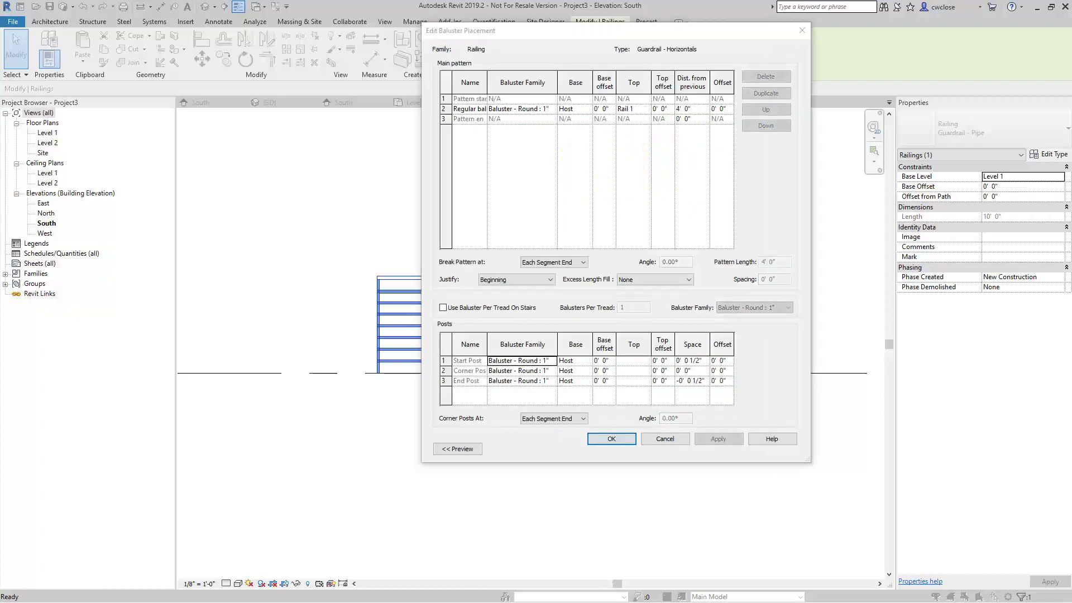
pyautogui.click(538, 109)
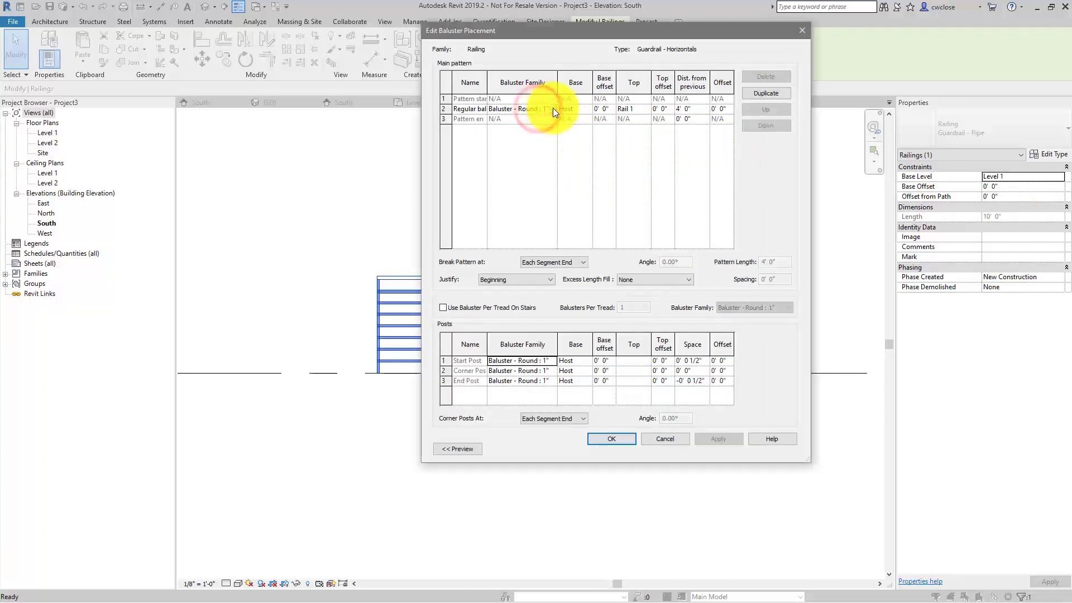
pyautogui.click(551, 109)
pyautogui.click(603, 136)
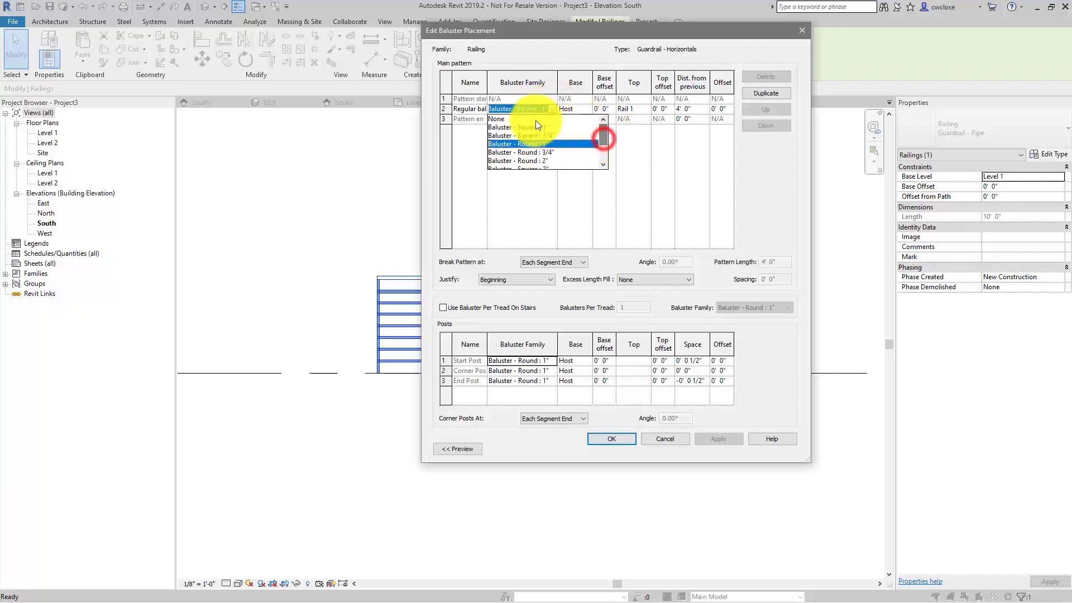
pyautogui.click(532, 119)
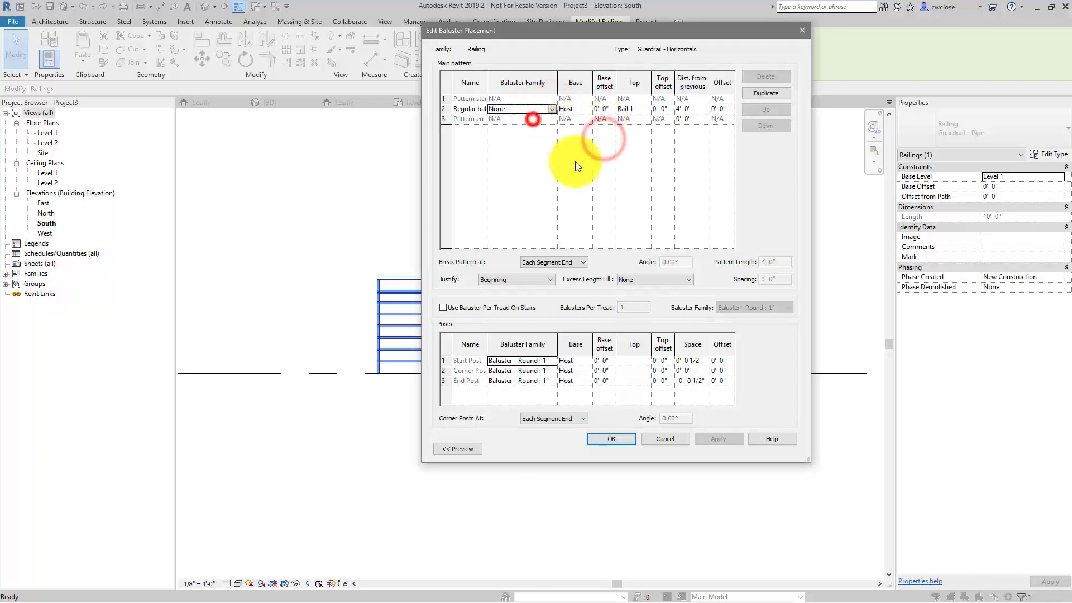
# Set the start, corner and end posts to None and apply the changes.
pyautogui.click(545, 362)
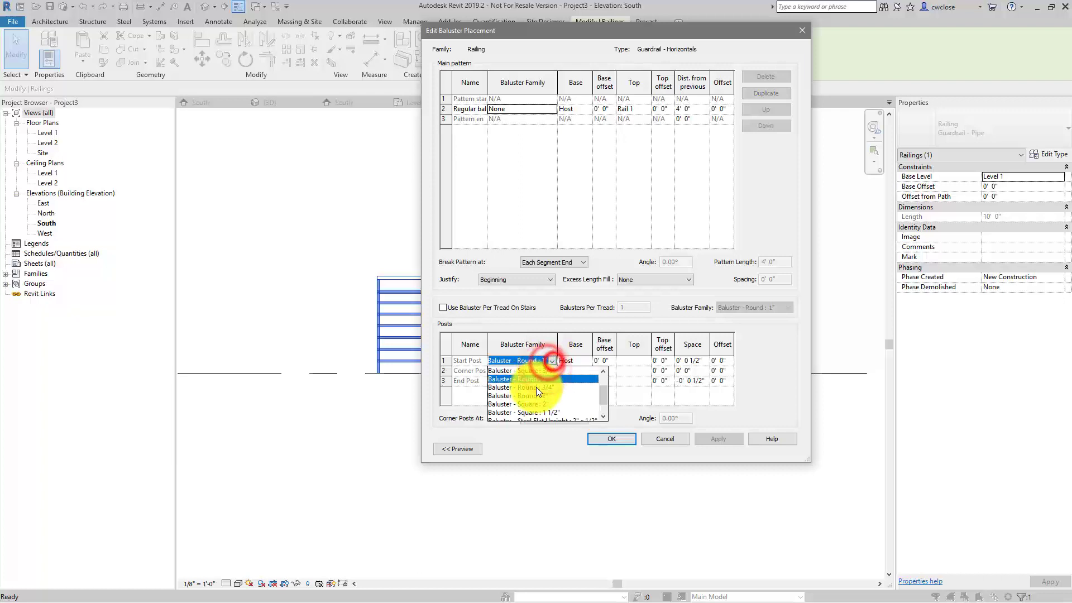
pyautogui.click(604, 391)
pyautogui.click(522, 371)
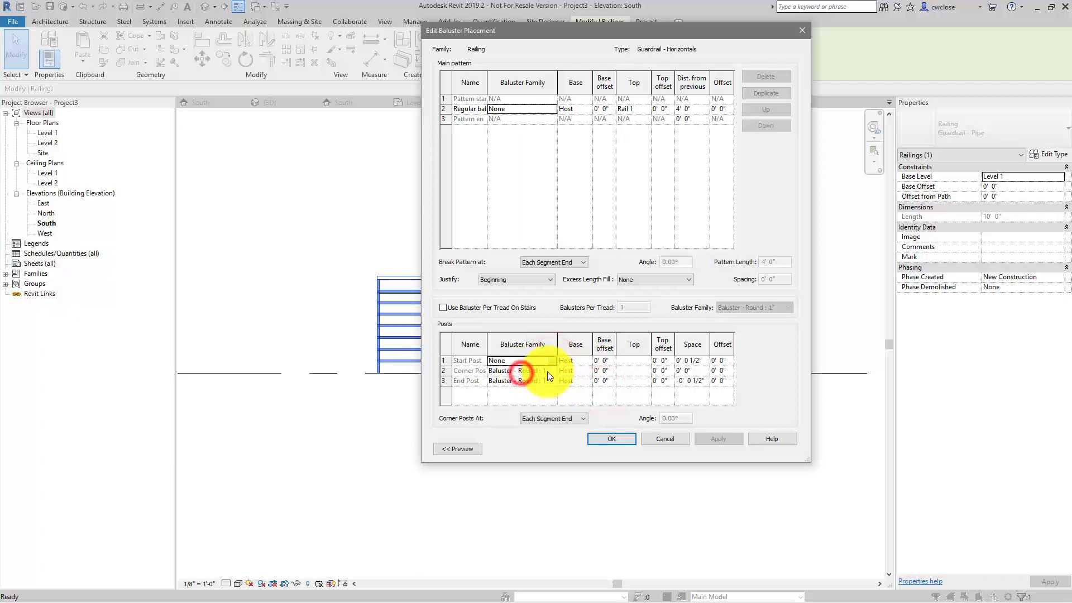
pyautogui.click(546, 370)
pyautogui.click(552, 371)
pyautogui.click(526, 380)
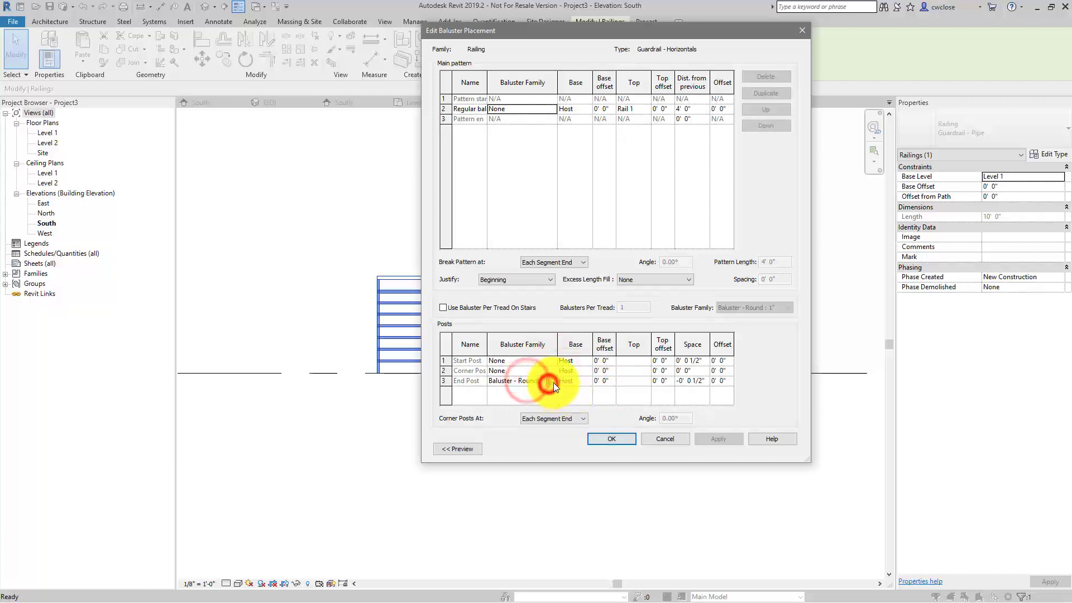
pyautogui.click(552, 380)
pyautogui.click(529, 390)
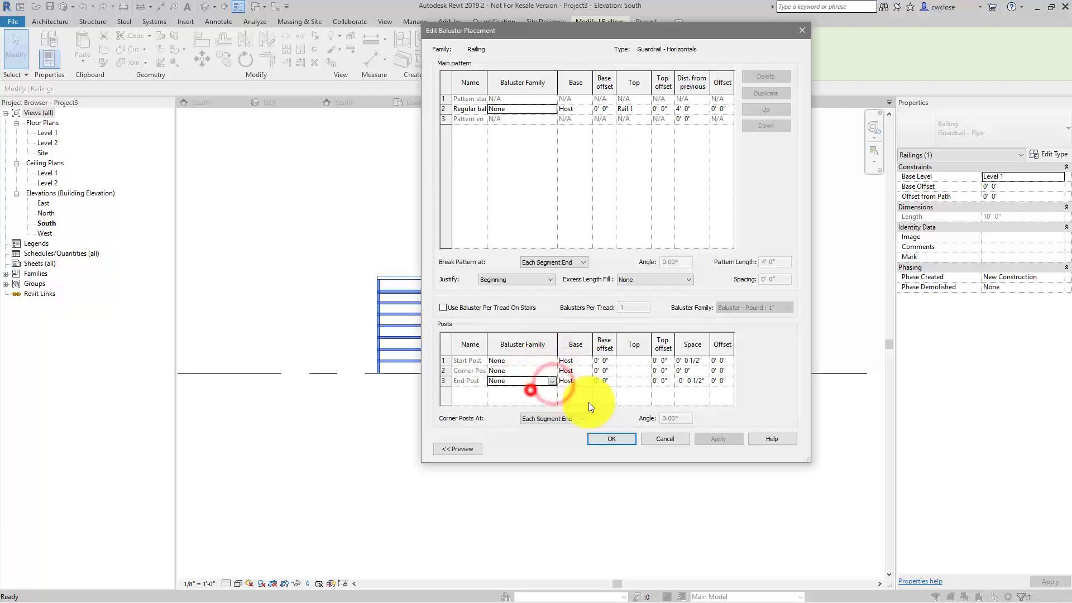
pyautogui.click(619, 438)
pyautogui.click(628, 444)
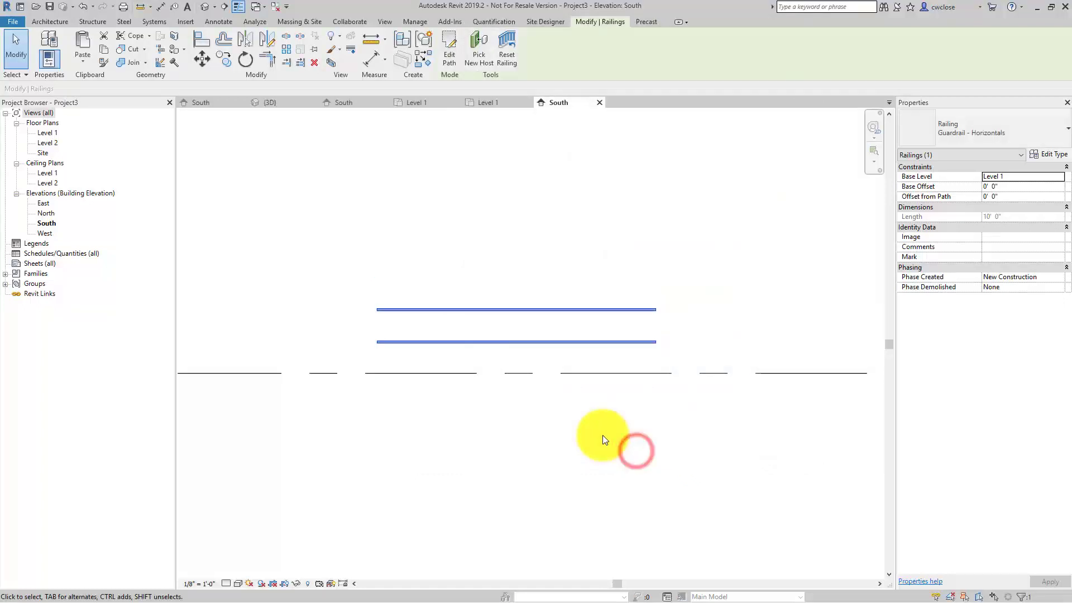
# Select the Guardrail - Horizontals railing and paste a copy Aligned to Same Place.
pyautogui.click(761, 325)
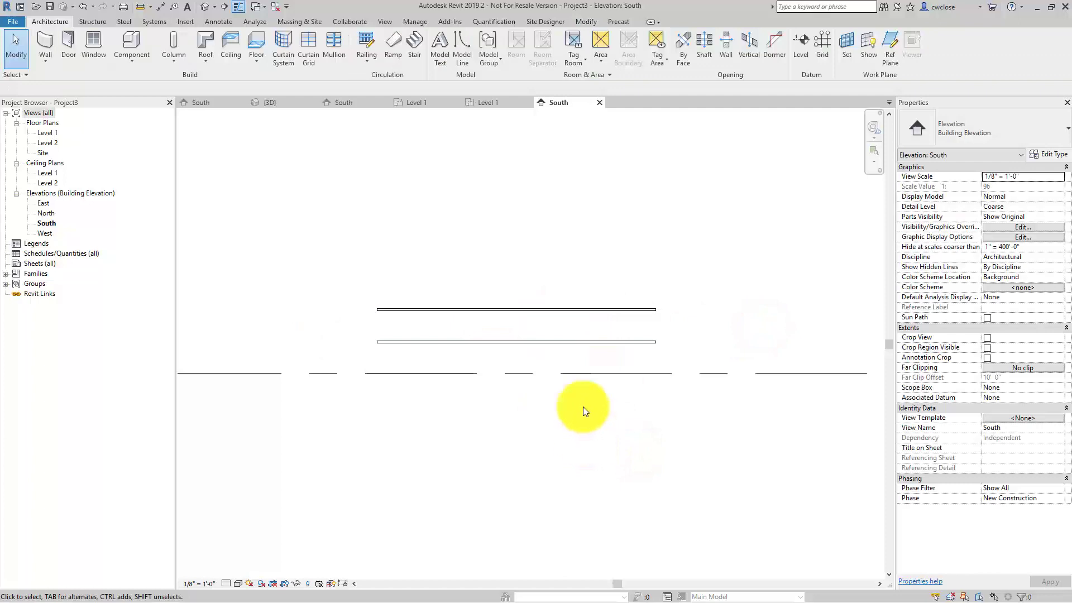
pyautogui.click(587, 346)
pyautogui.click(103, 49)
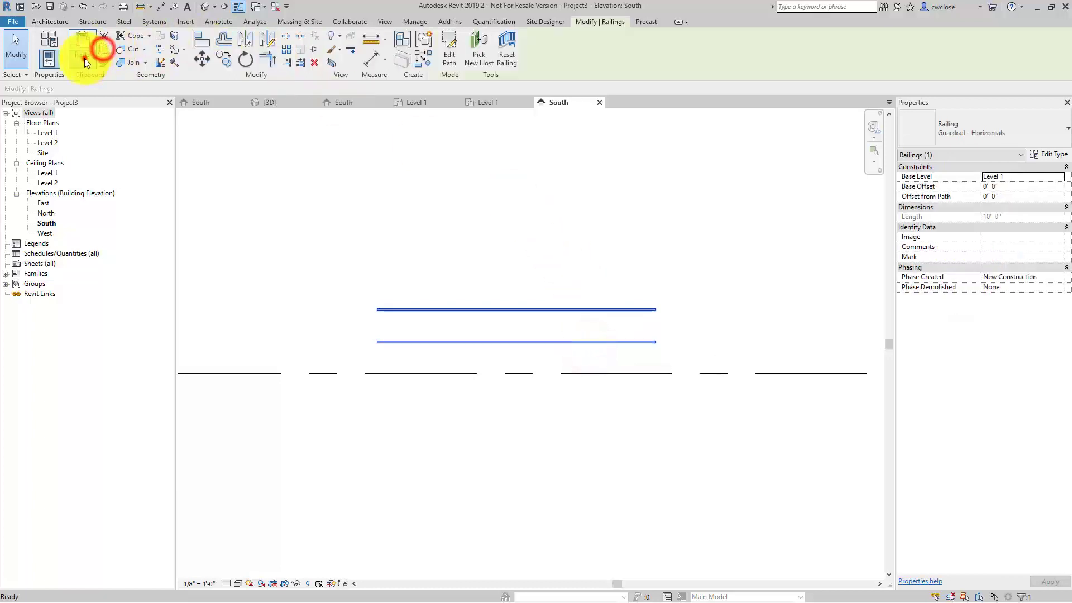
pyautogui.click(84, 58)
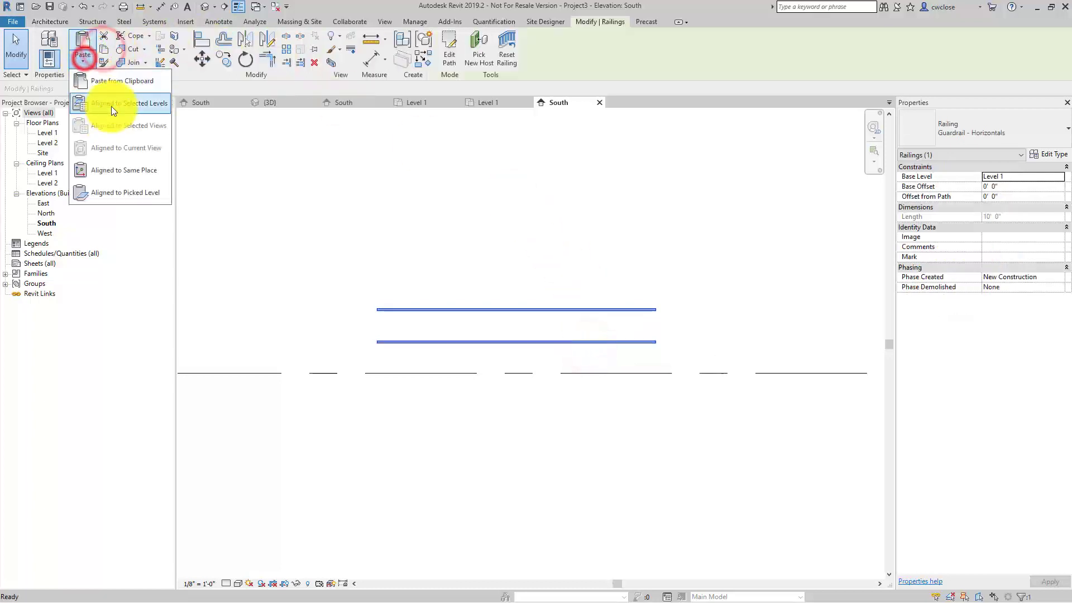
pyautogui.click(126, 169)
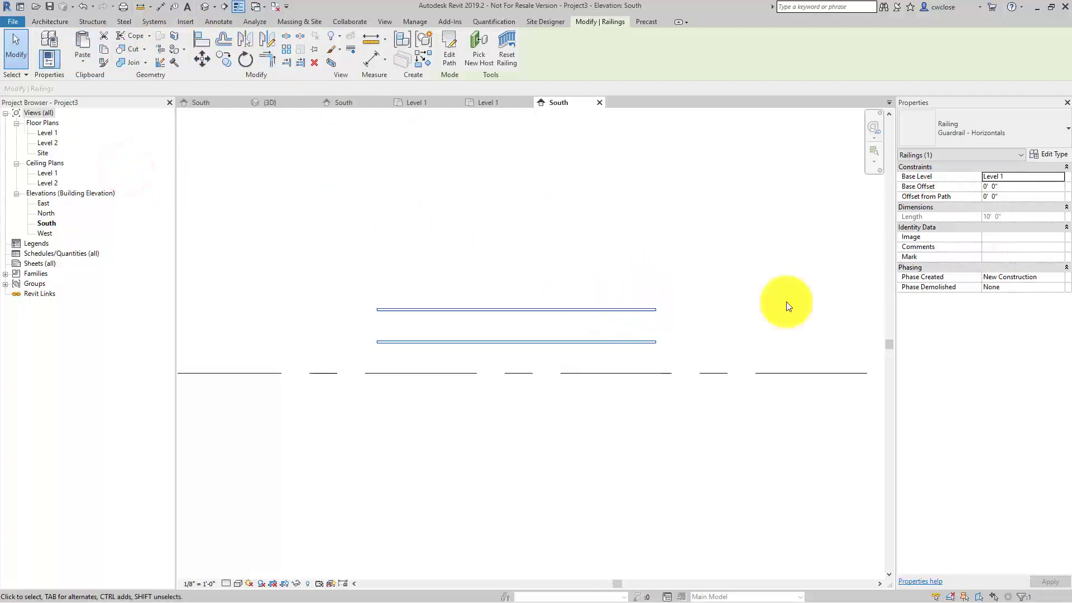
# Duplicate Guardrail - Horizontals under the name 'Guardrail - Top Rail and Verticals'.
pyautogui.click(1052, 154)
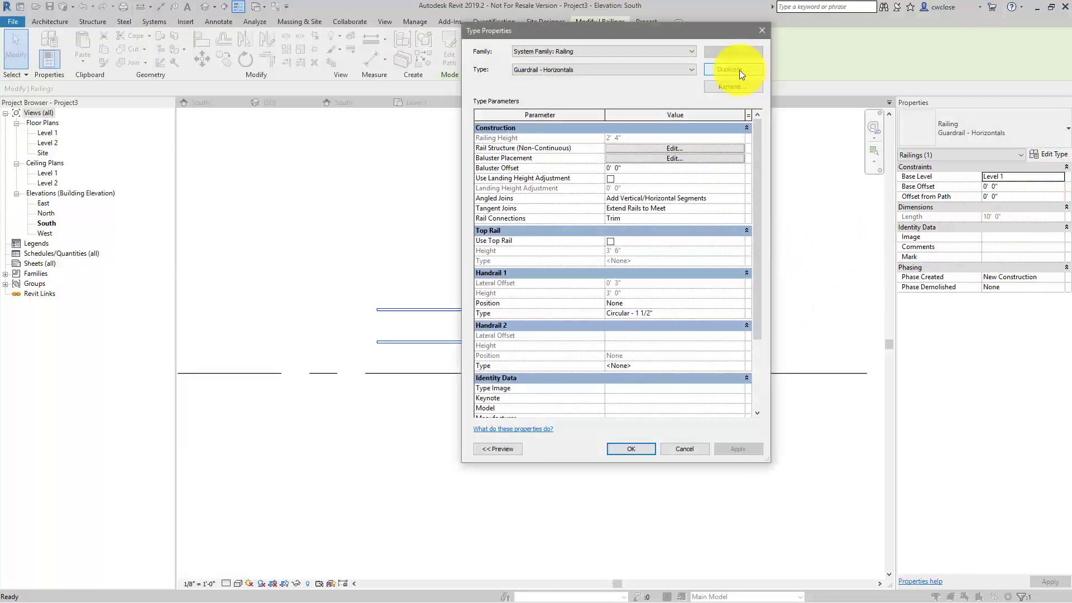
pyautogui.click(733, 69)
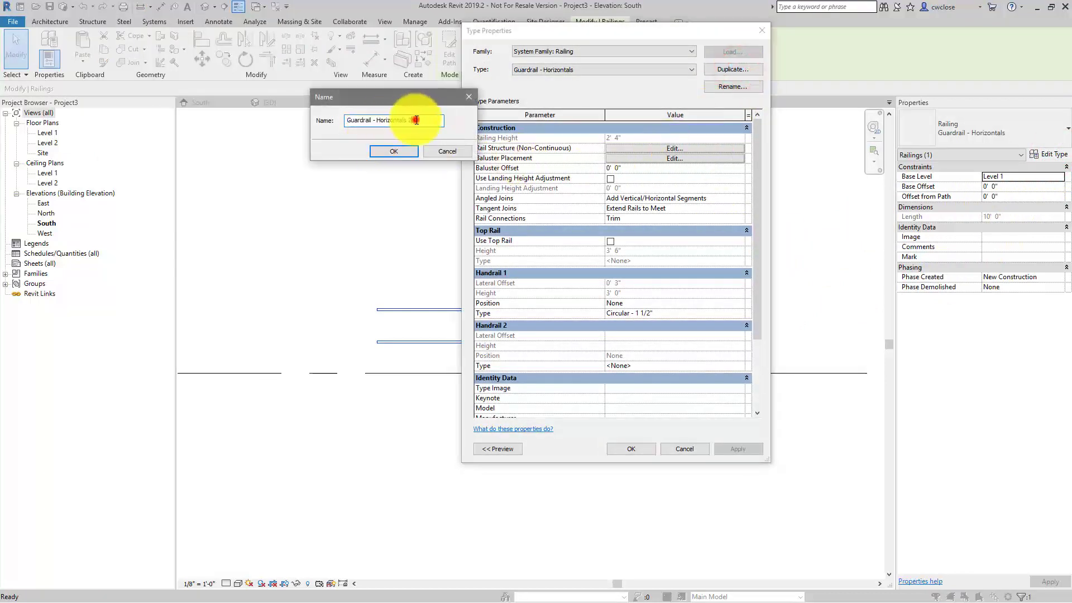
pyautogui.moveTo(416, 120); pyautogui.dragTo(382, 120)
pyautogui.press('BackSpace')
pyautogui.press('BackSpace')
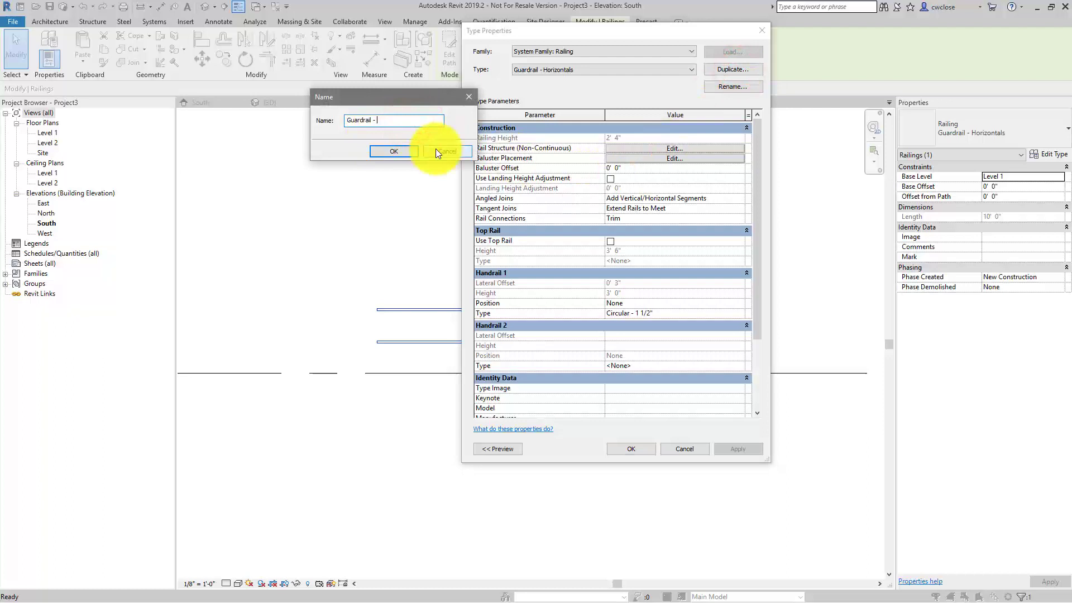
pyautogui.write('Top Rail and Verticals')
pyautogui.press('Return')
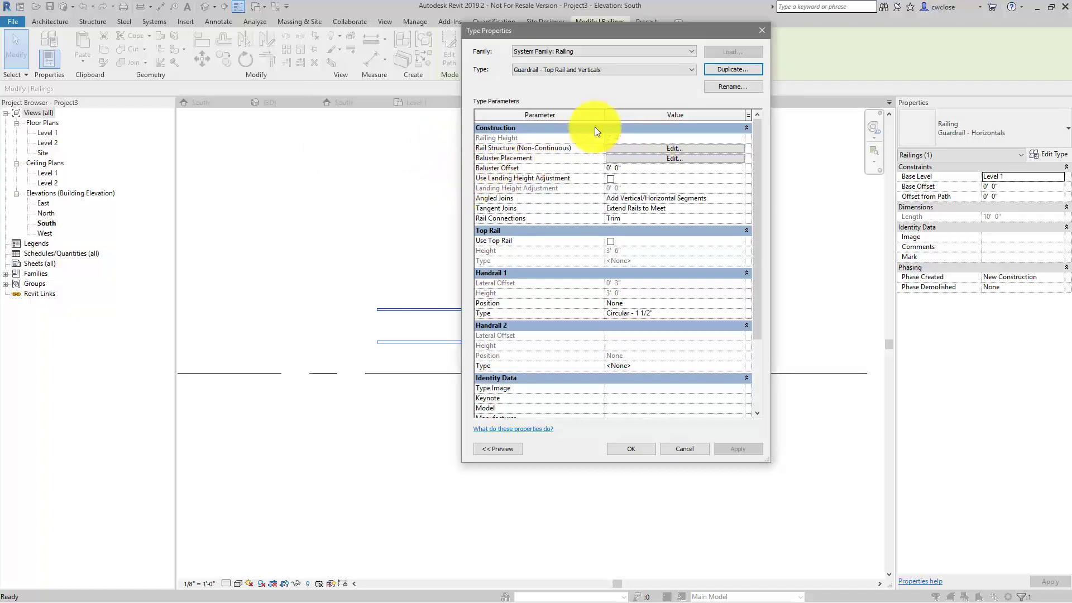
# Delete Rails 1 and 2 from the rail structure and turn on Use Top Rail.
pyautogui.click(671, 148)
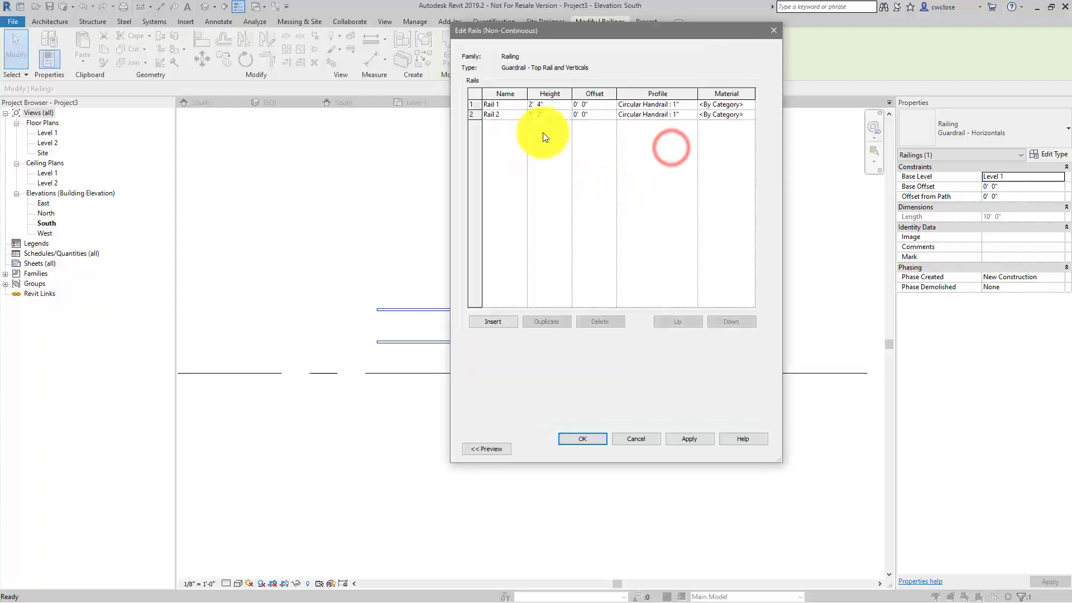
pyautogui.click(470, 105)
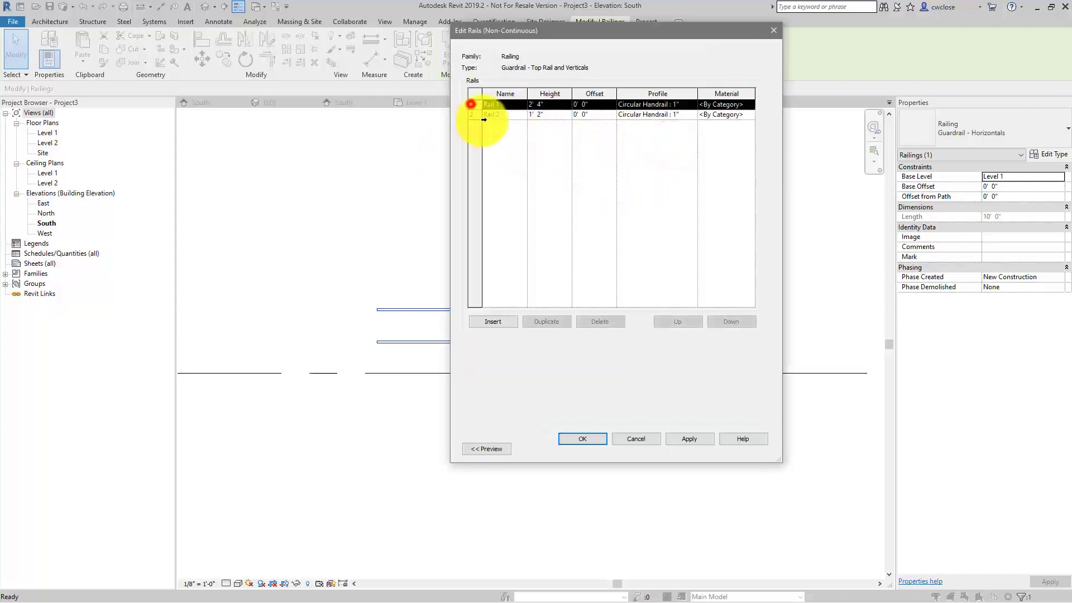
pyautogui.click(595, 322)
pyautogui.click(562, 324)
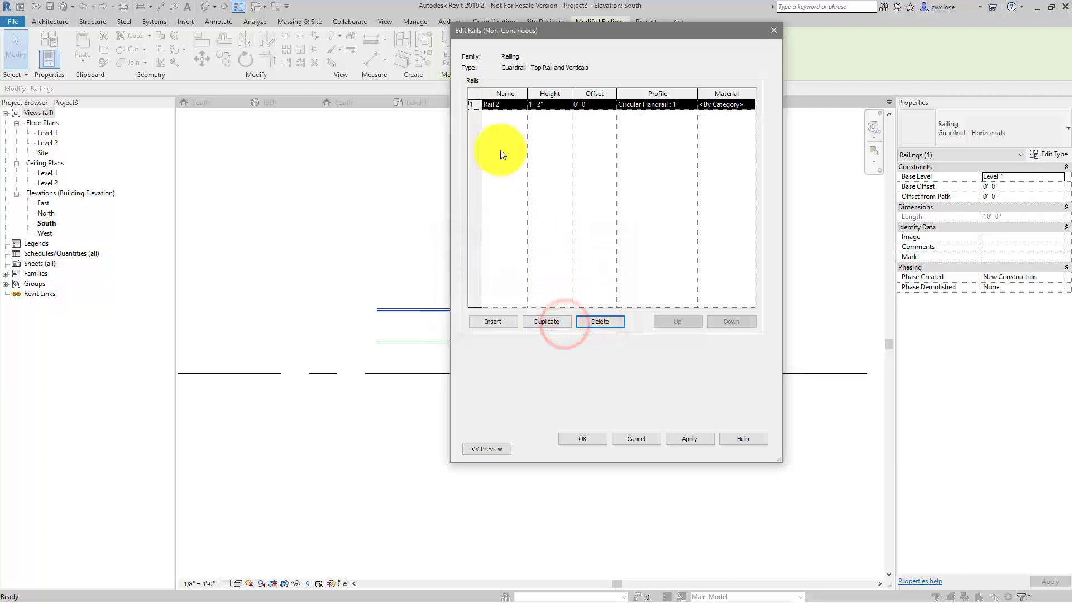
pyautogui.click(599, 316)
pyautogui.click(591, 440)
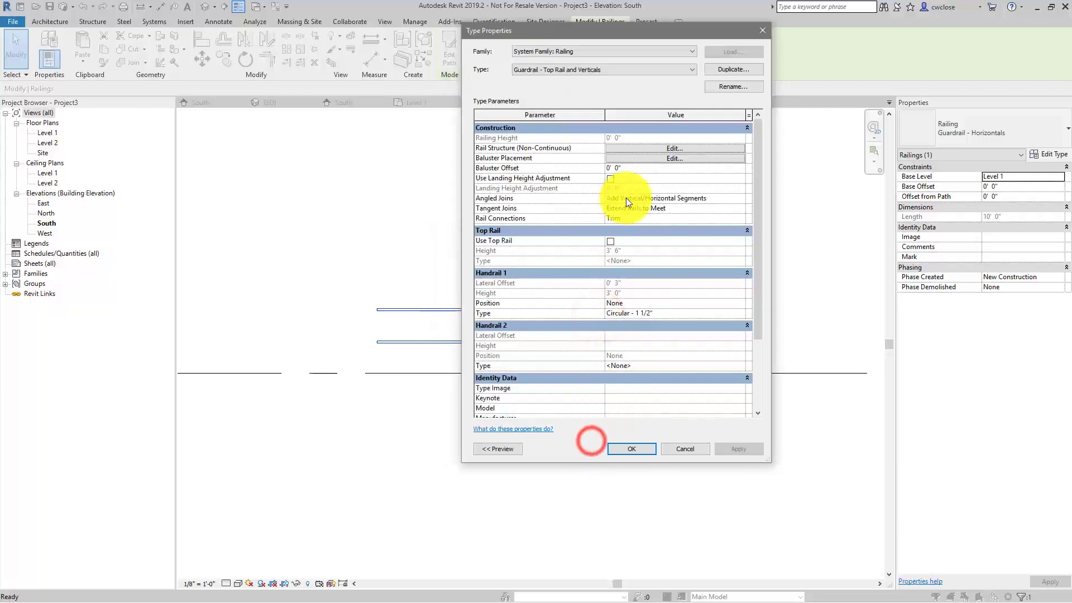
pyautogui.click(610, 241)
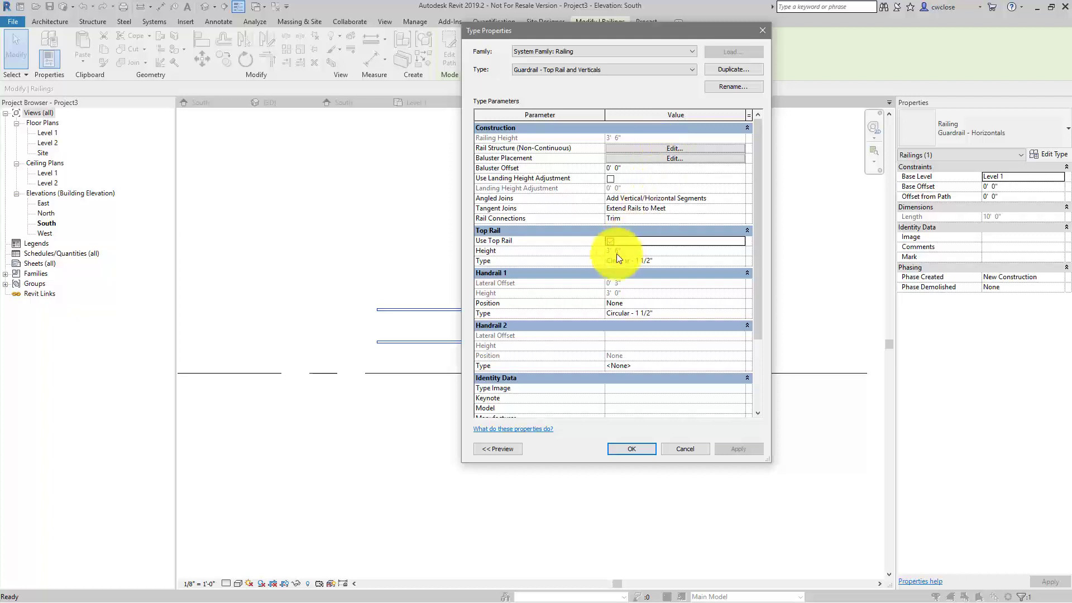
# Make the regular baluster Baluster - Round : 2" with its top at the Top Rail Element.
pyautogui.click(661, 157)
pyautogui.click(537, 108)
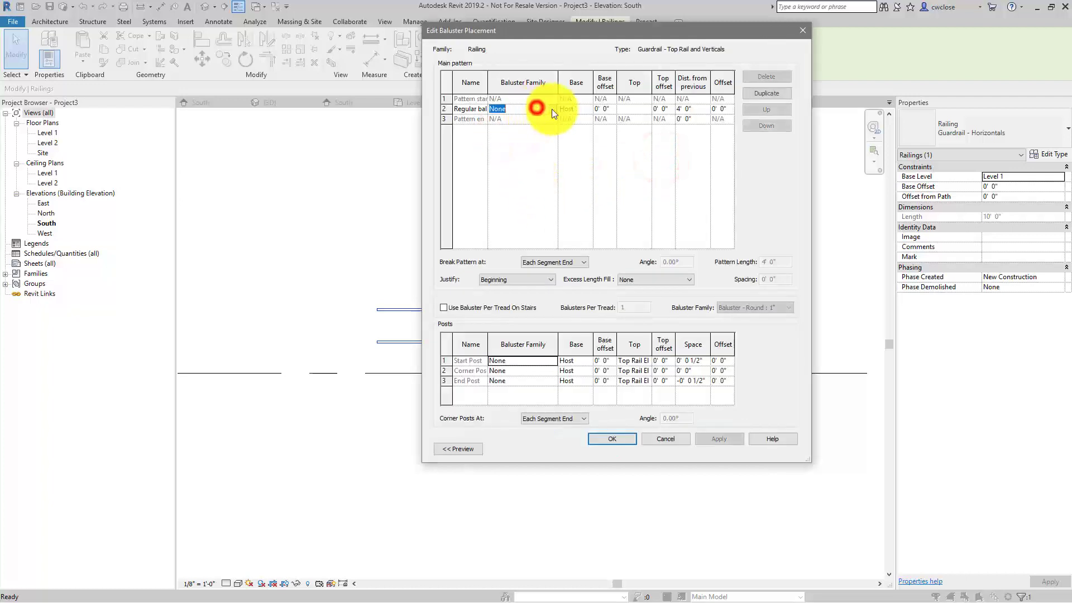
pyautogui.click(551, 109)
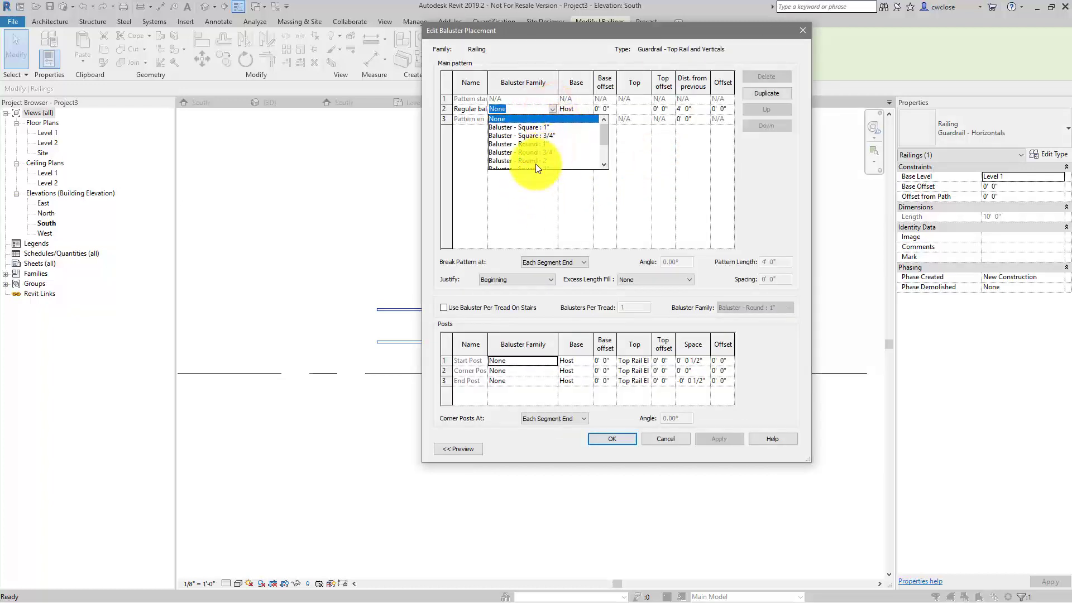
pyautogui.click(535, 160)
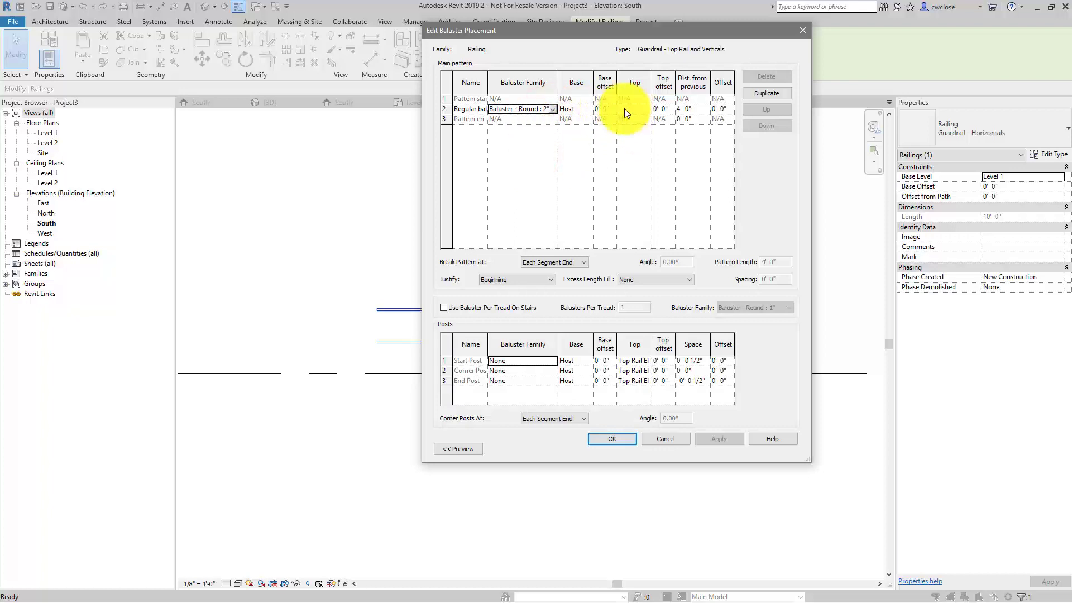
pyautogui.click(641, 109)
pyautogui.click(642, 127)
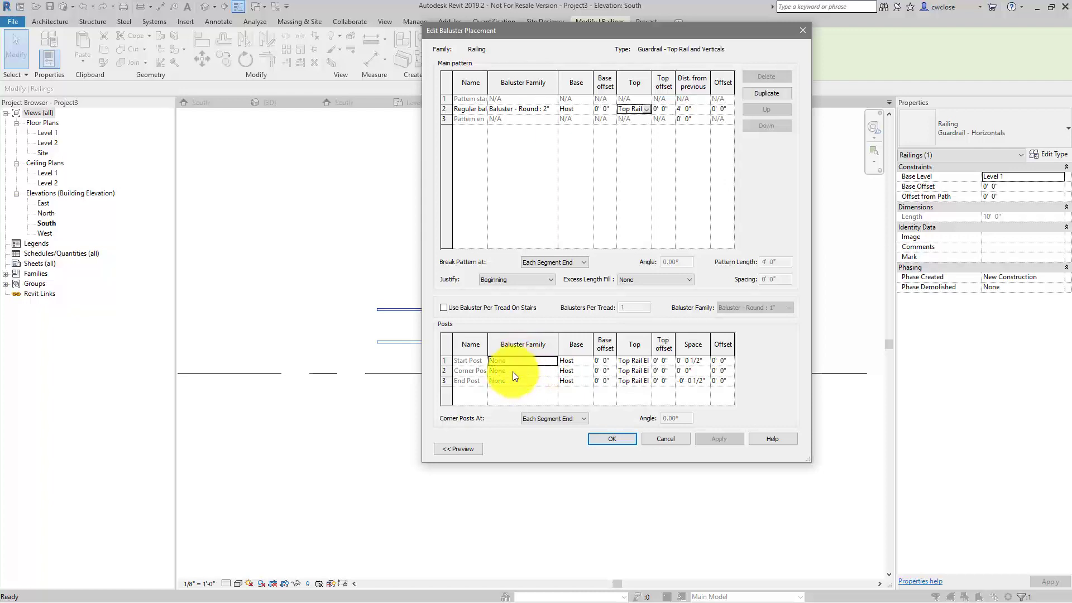
# Use Baluster - Round : 2" for the corner posts and accept the placement.
pyautogui.click(550, 370)
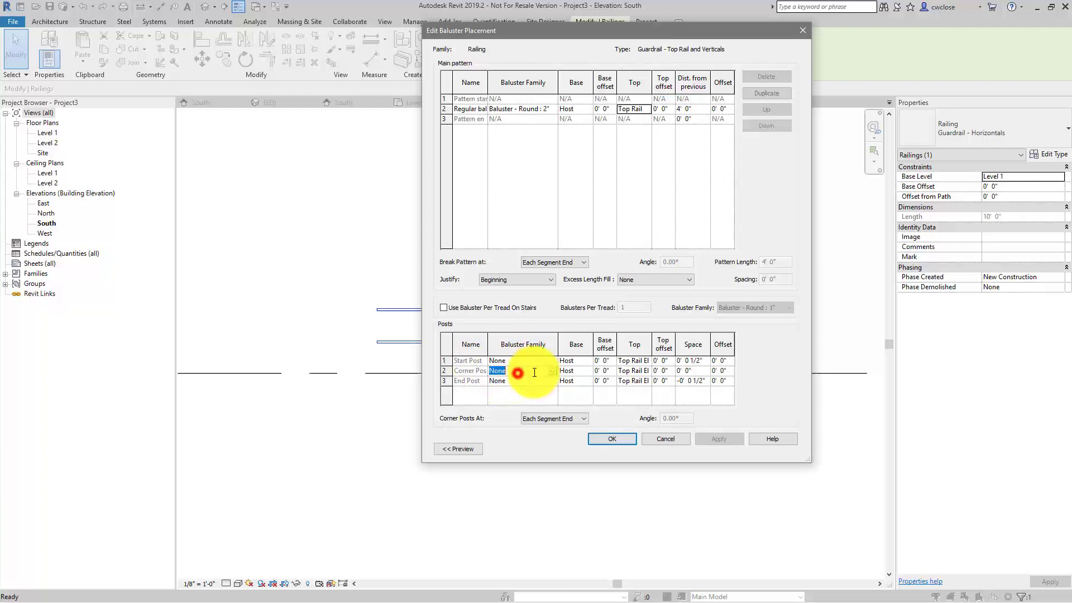
pyautogui.click(551, 371)
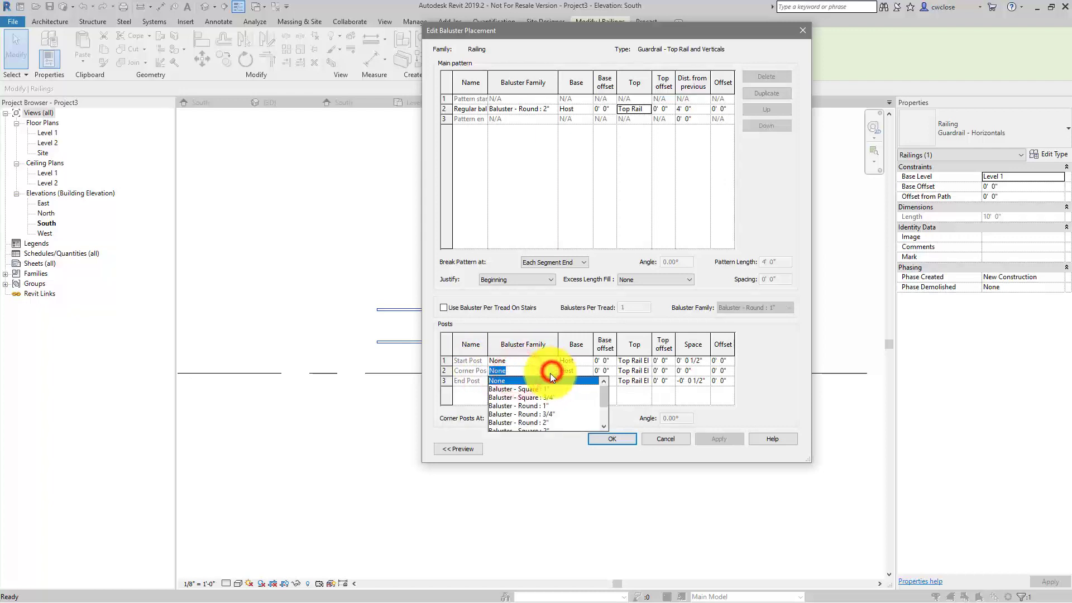
pyautogui.click(543, 422)
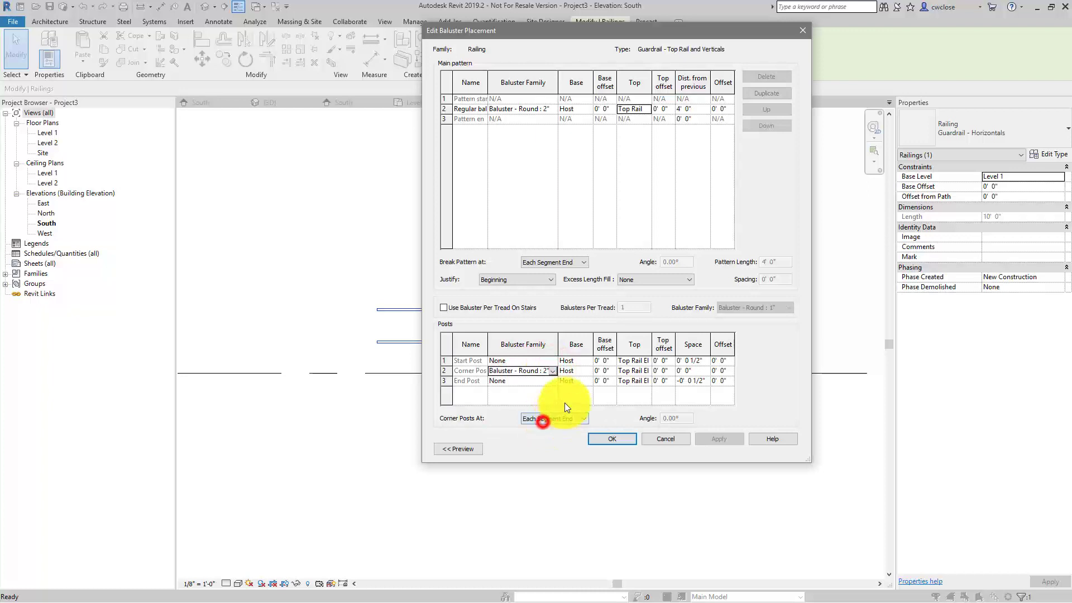
pyautogui.click(612, 440)
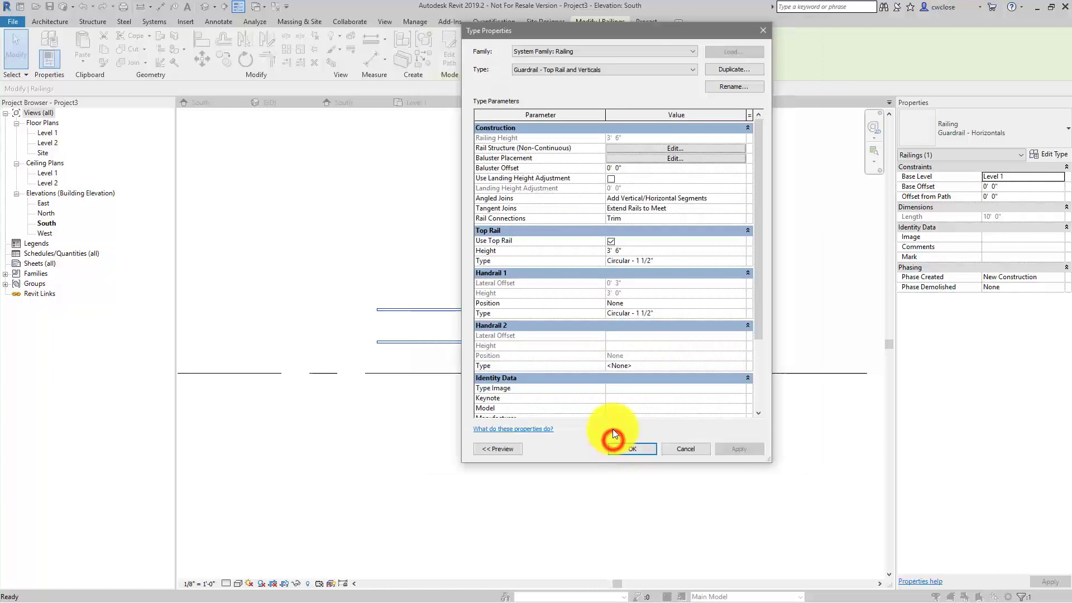
# Apply the type, select only the top rail using Tab, and unpin it.
pyautogui.click(640, 450)
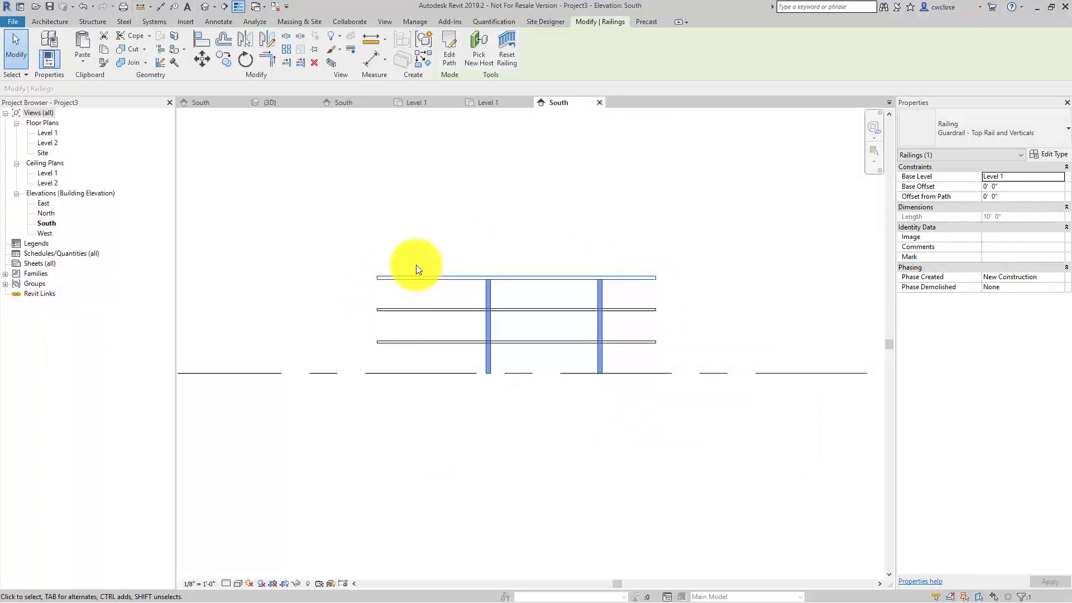
pyautogui.click(424, 293)
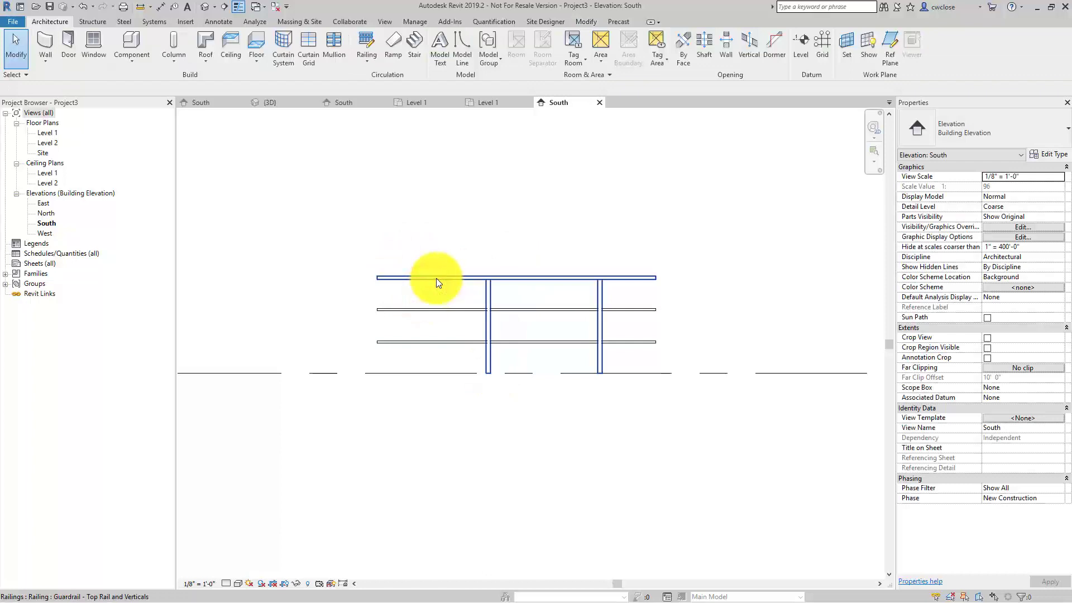
pyautogui.press('Tab')
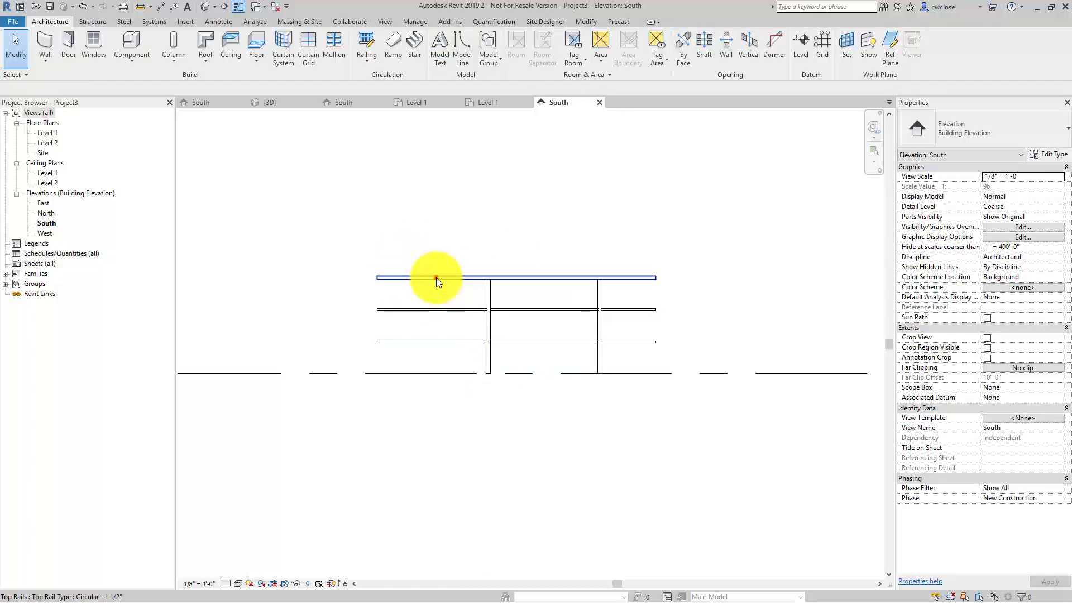
pyautogui.click(437, 278)
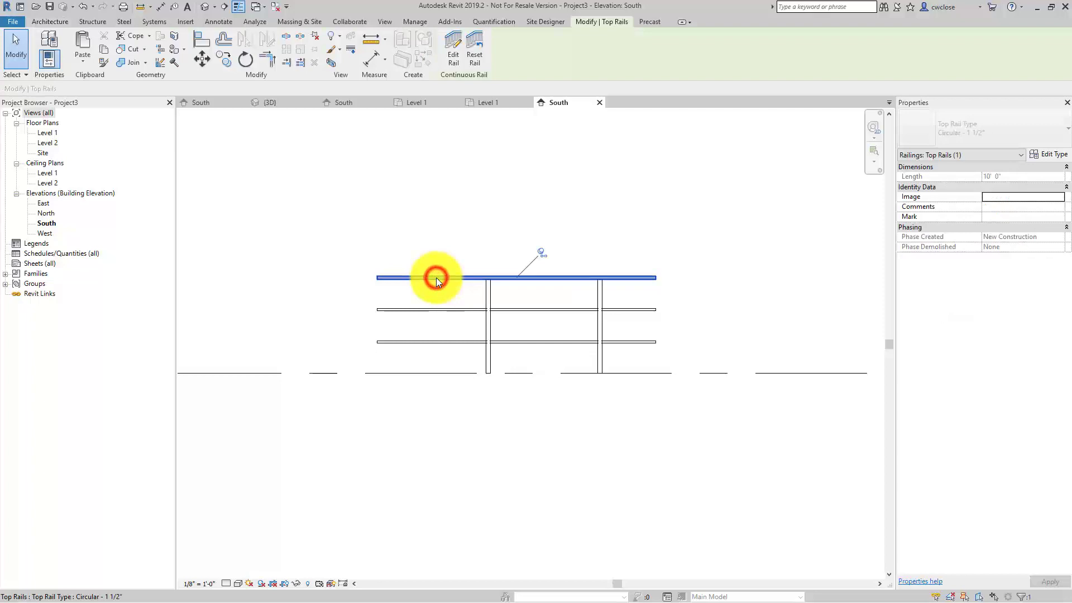
pyautogui.click(541, 251)
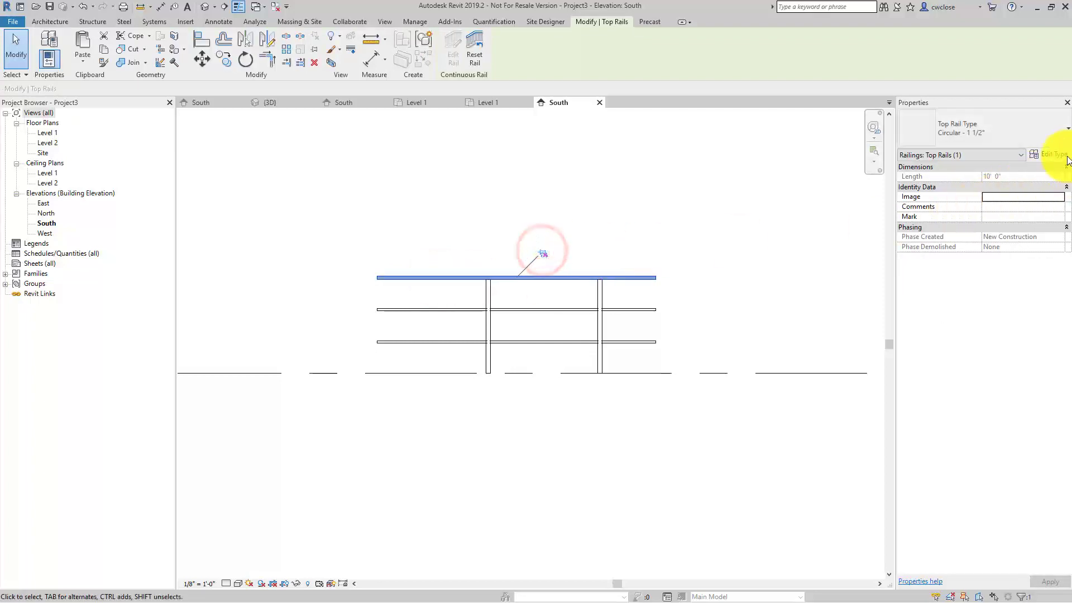
# Duplicate the top rail type as 'Circular - 1 1/2" w Extension'.
pyautogui.click(1048, 154)
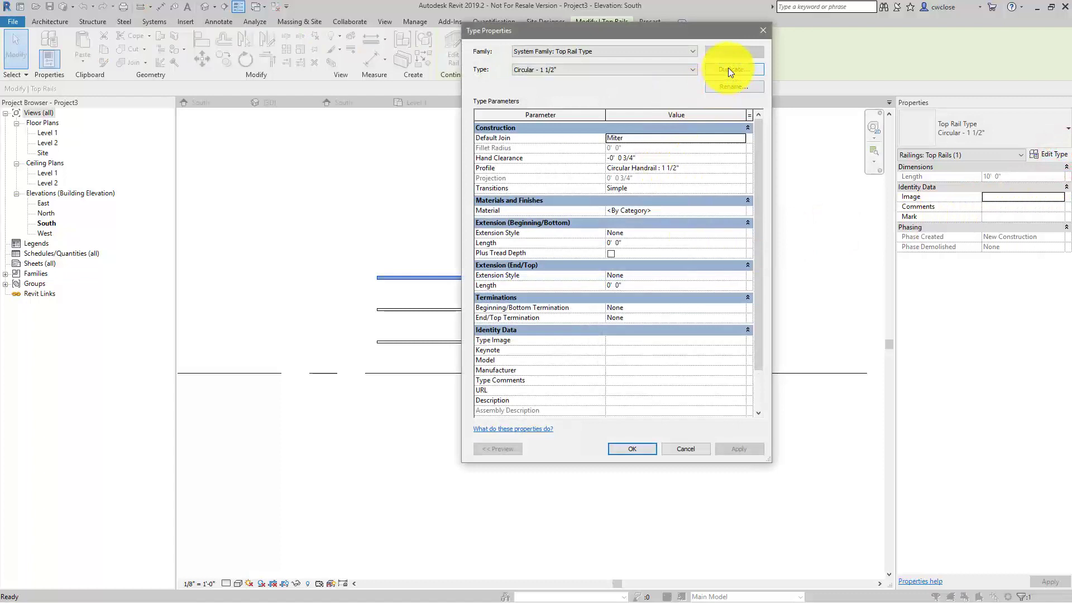
pyautogui.click(730, 69)
pyautogui.click(409, 120)
pyautogui.press('BackSpace')
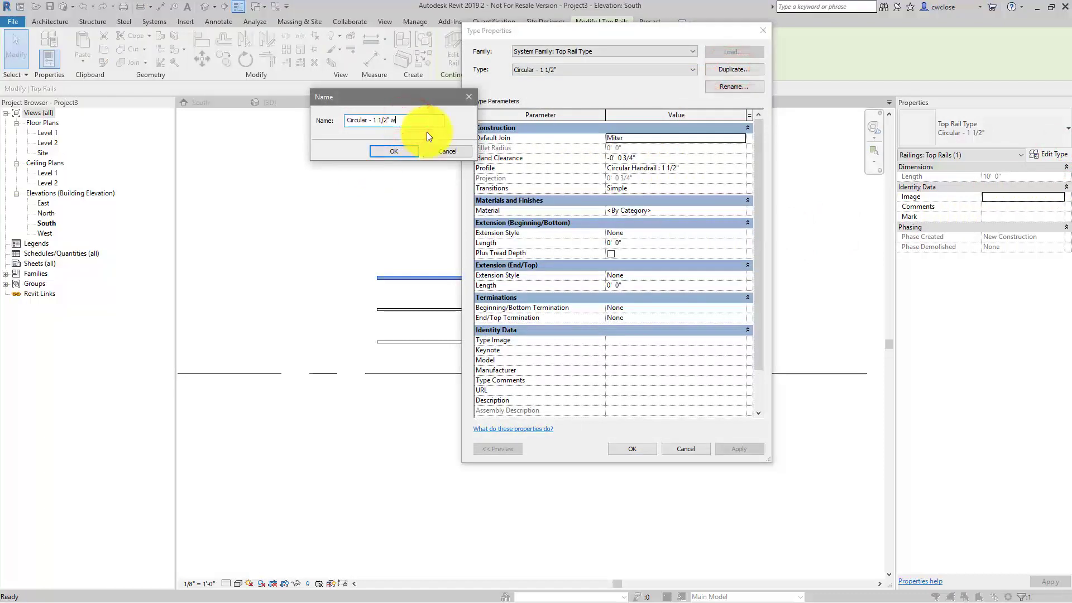
pyautogui.write('w Extension')
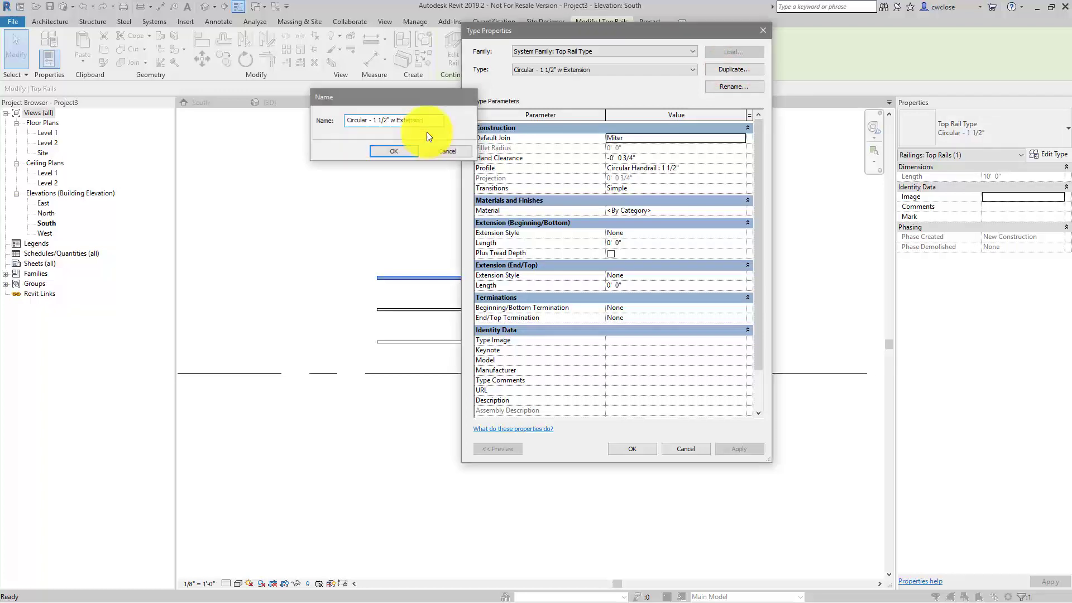
pyautogui.press('Return')
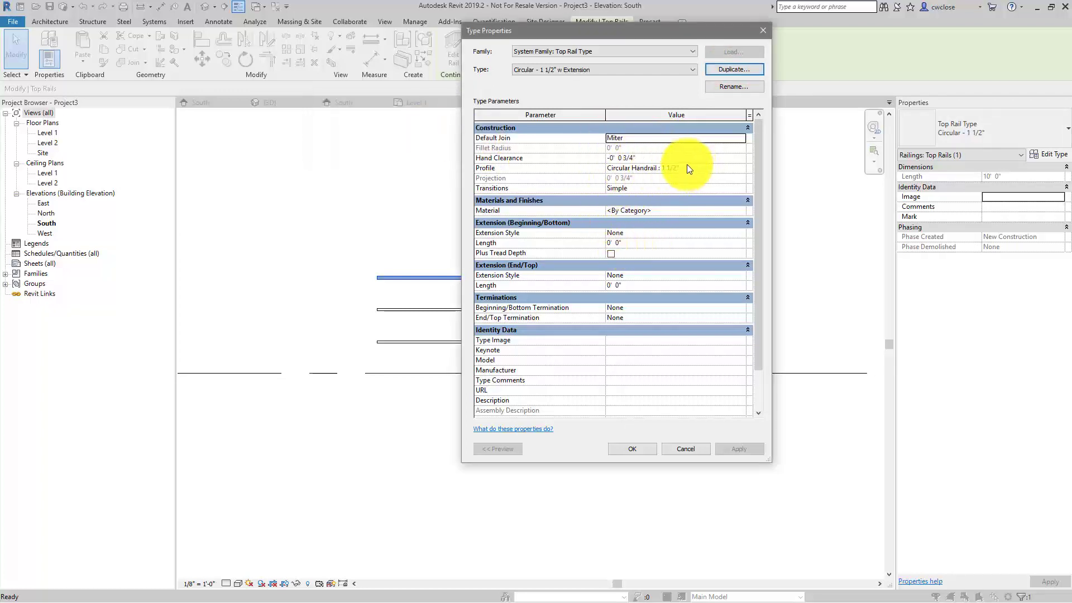
# Set the top rail's default join to Fillet with a 4" fillet radius.
pyautogui.click(656, 139)
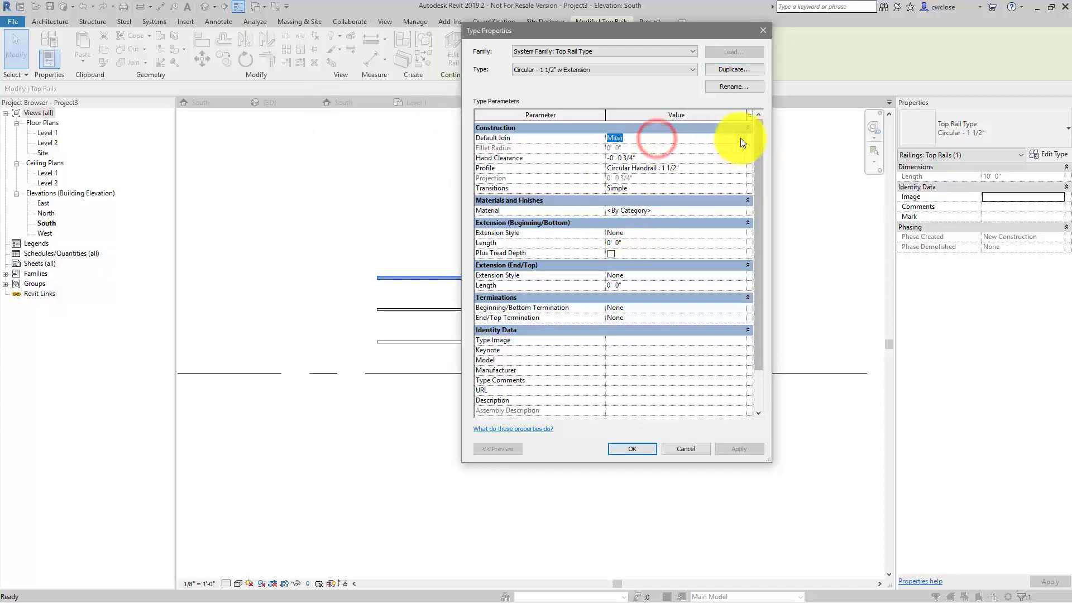
pyautogui.click(740, 137)
pyautogui.click(635, 156)
pyautogui.click(657, 149)
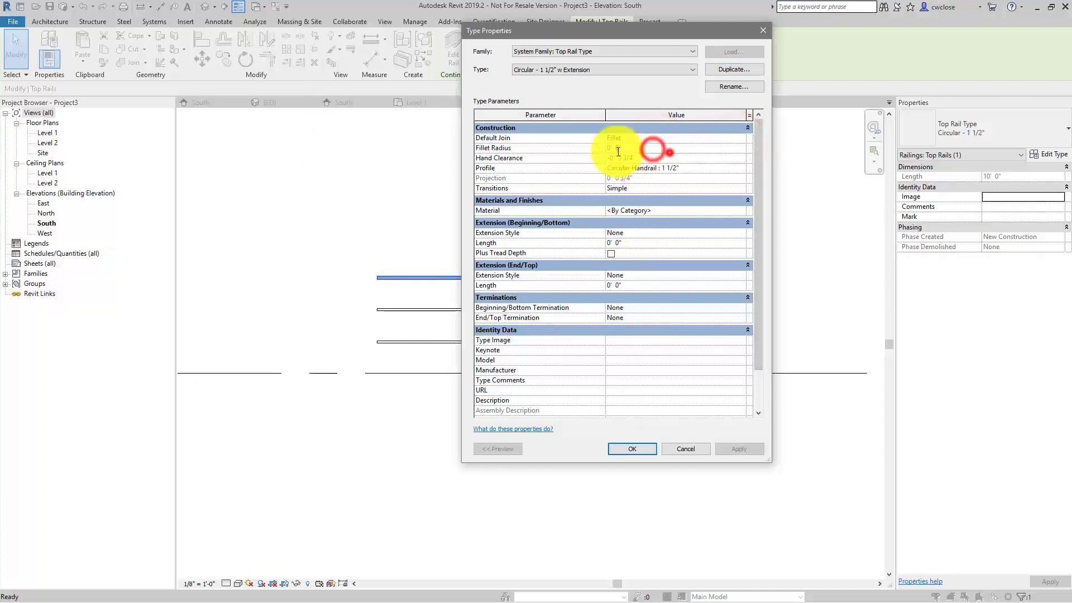
pyautogui.write('4')
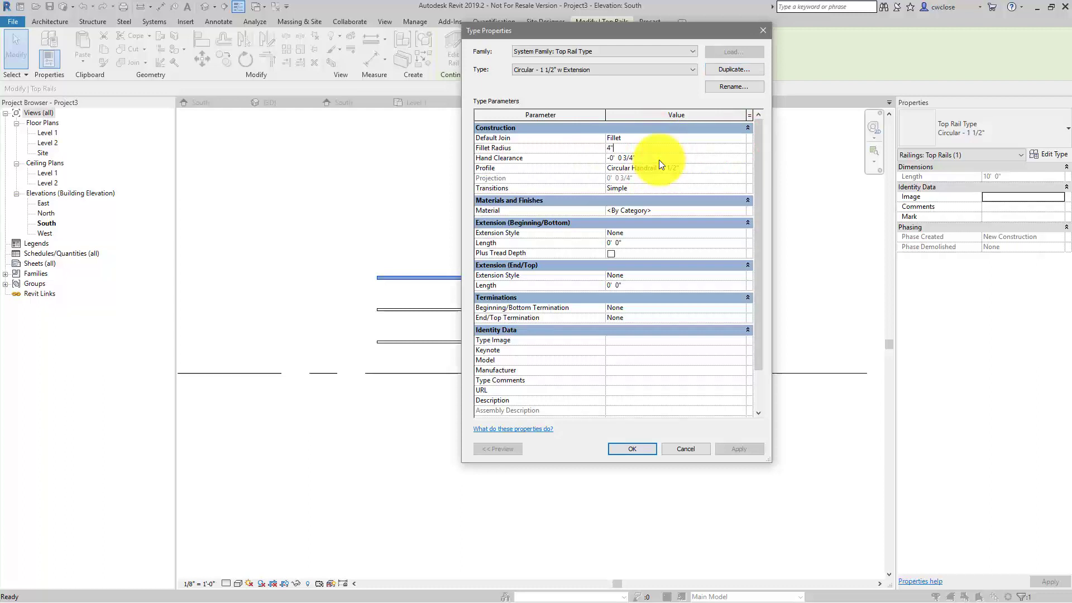
pyautogui.press('Return')
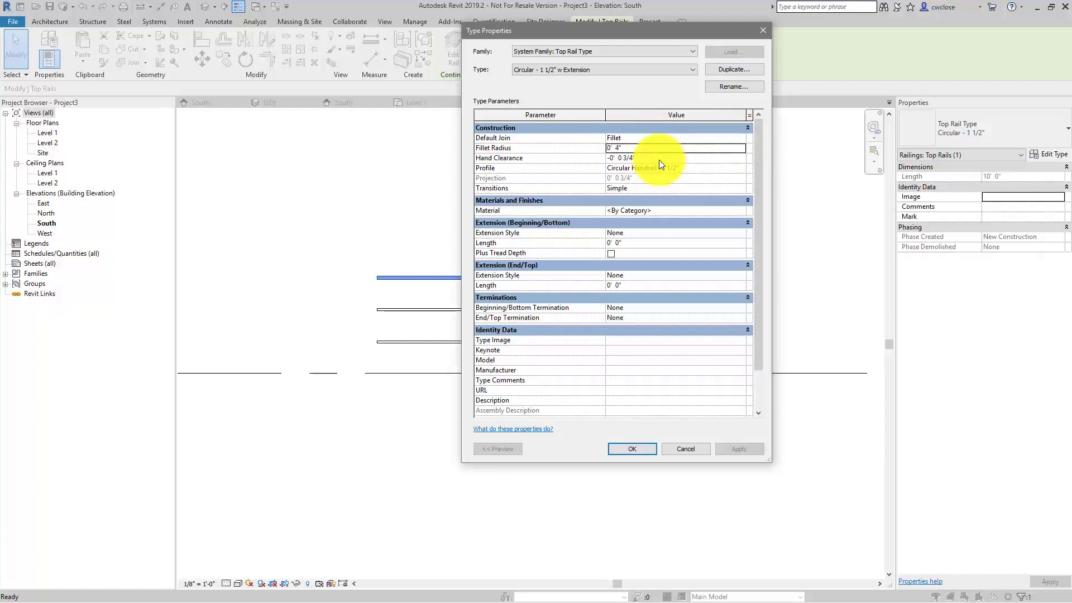
# Give both top rail ends 4" extensions with the extension style set to Floor.
pyautogui.click(639, 245)
pyautogui.write('4')
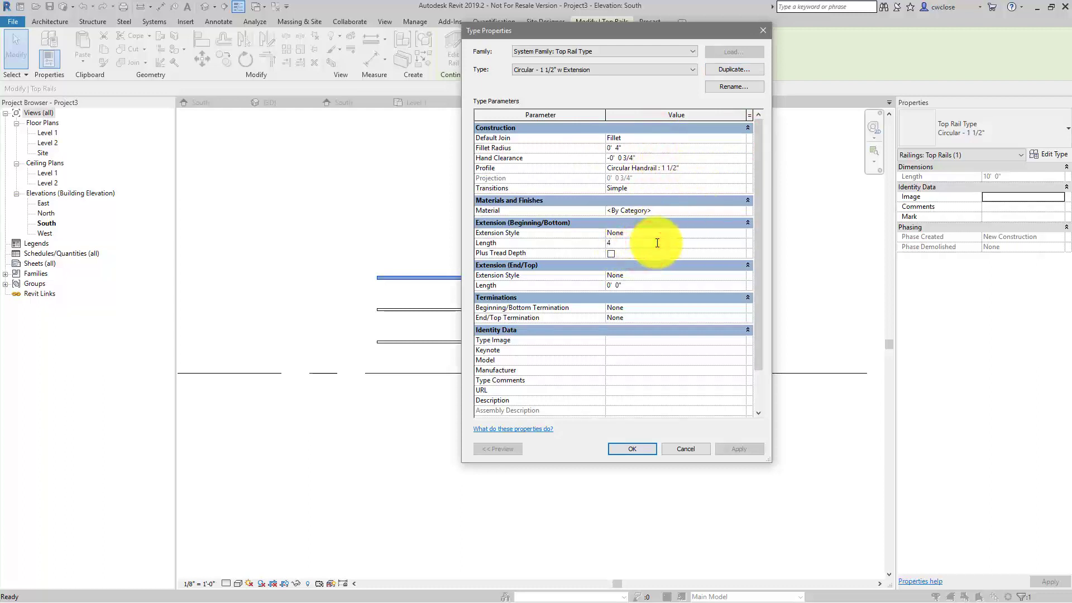
pyautogui.press('Return')
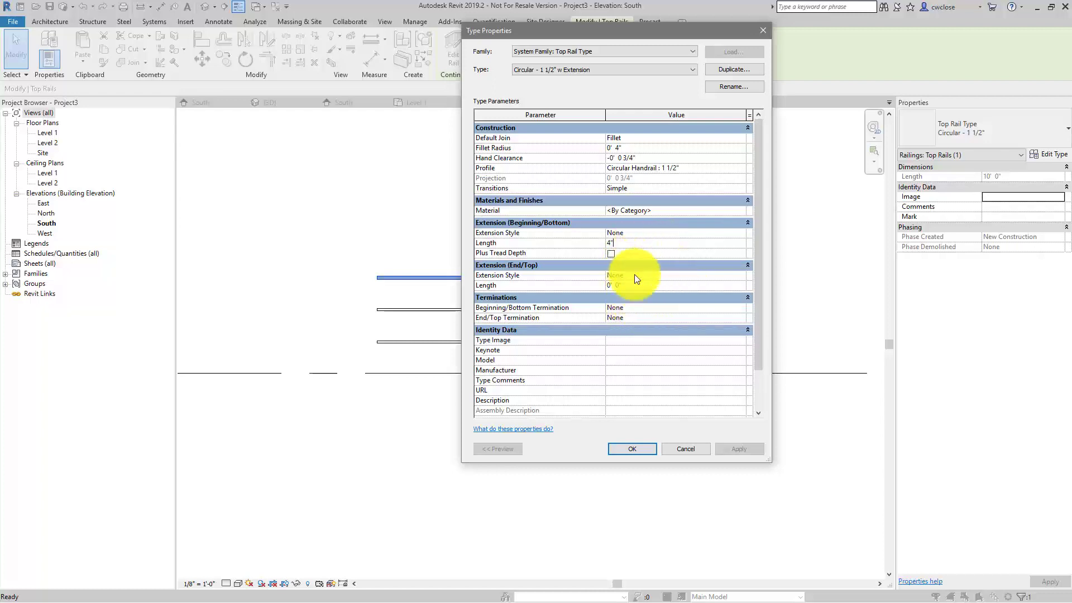
pyautogui.click(619, 283)
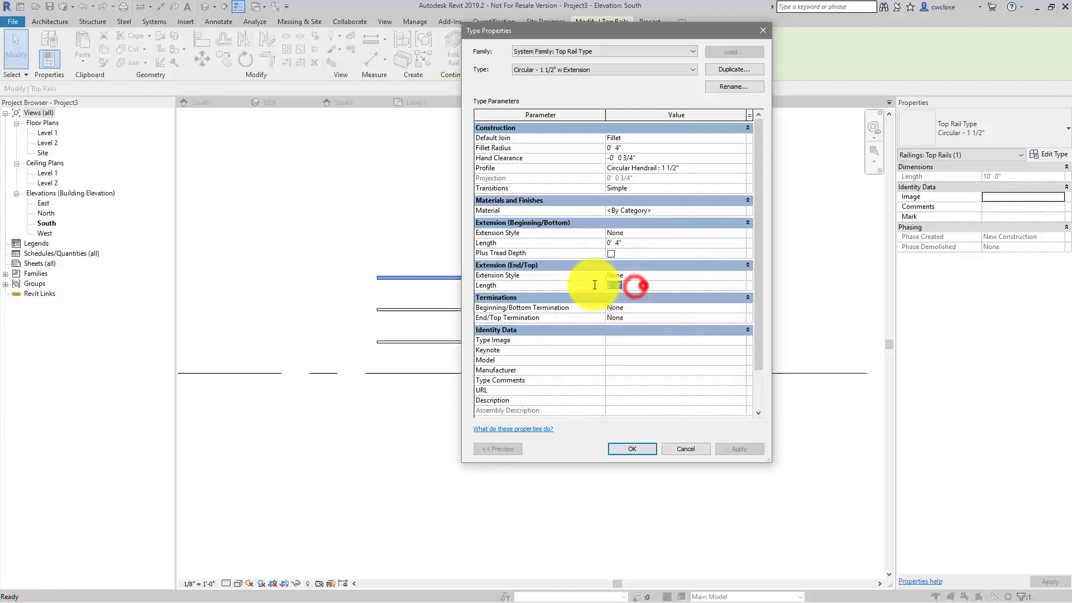
pyautogui.write('4')
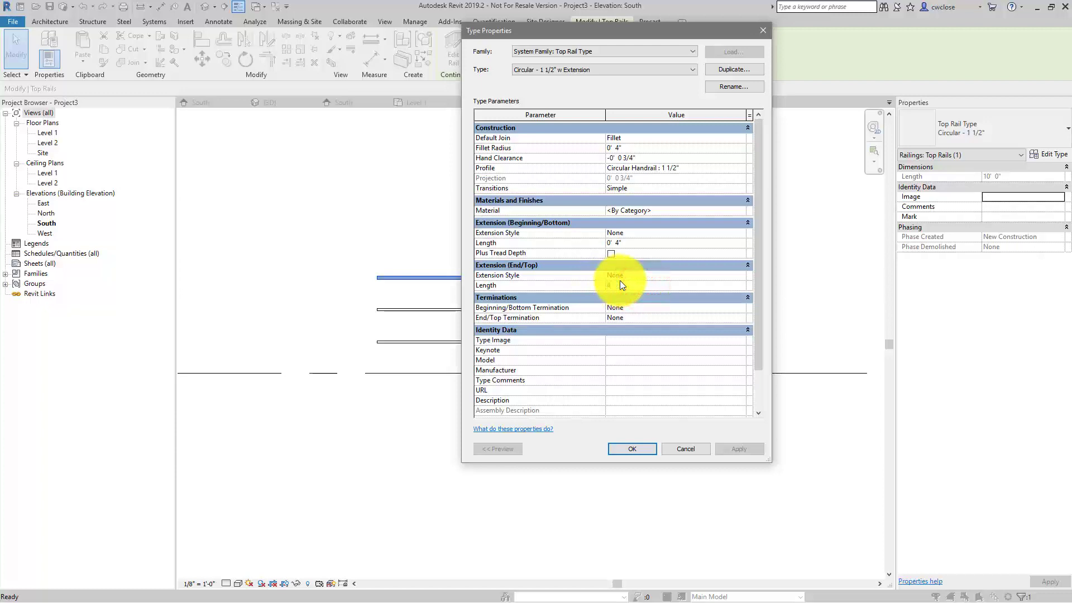
pyautogui.click(640, 232)
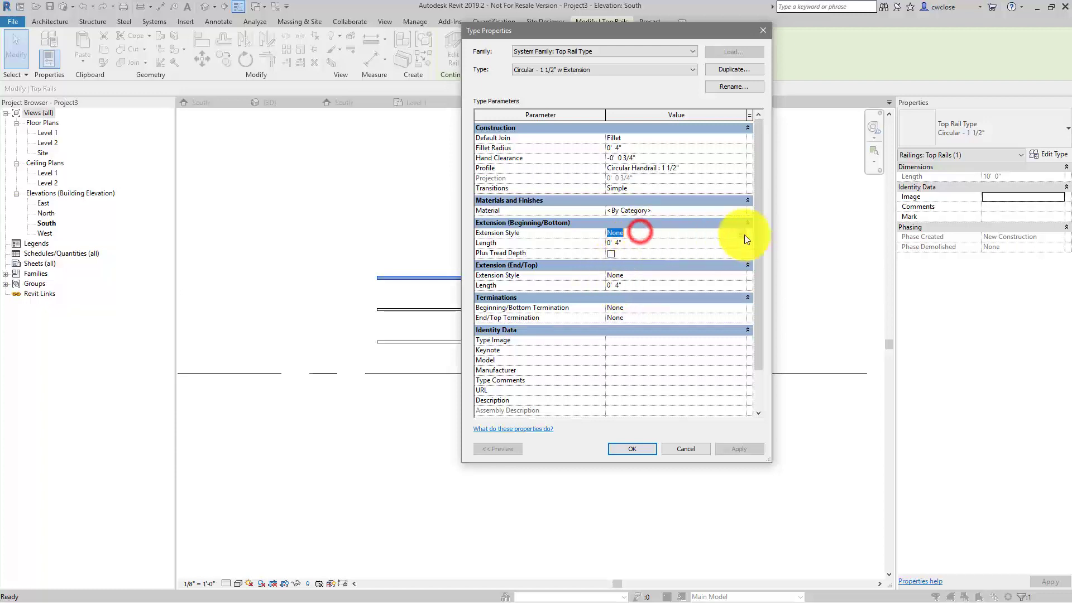
pyautogui.click(741, 232)
pyautogui.click(622, 260)
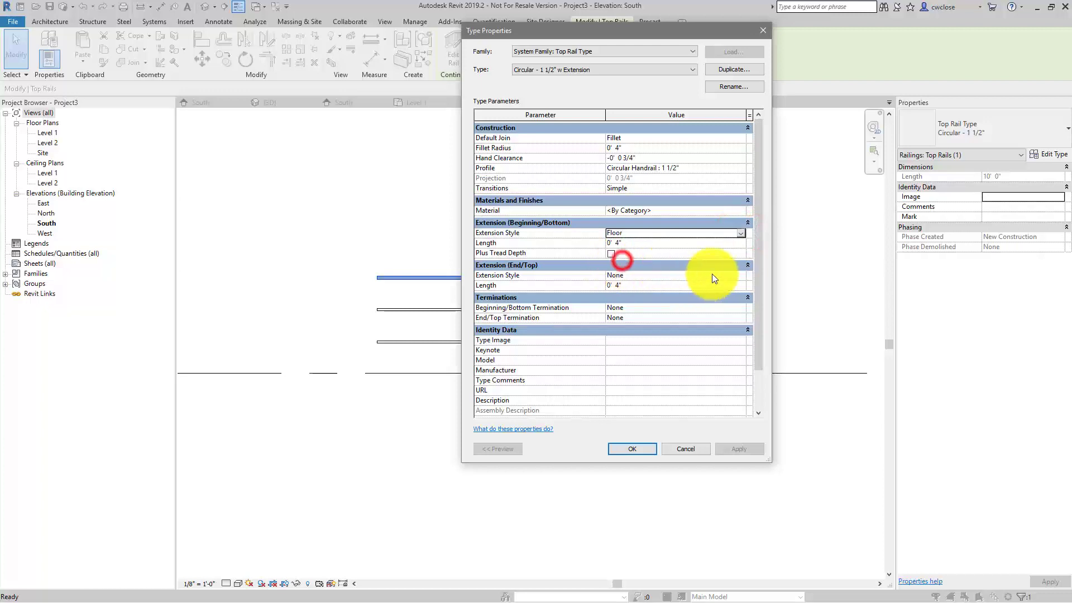
pyautogui.click(676, 274)
pyautogui.click(740, 275)
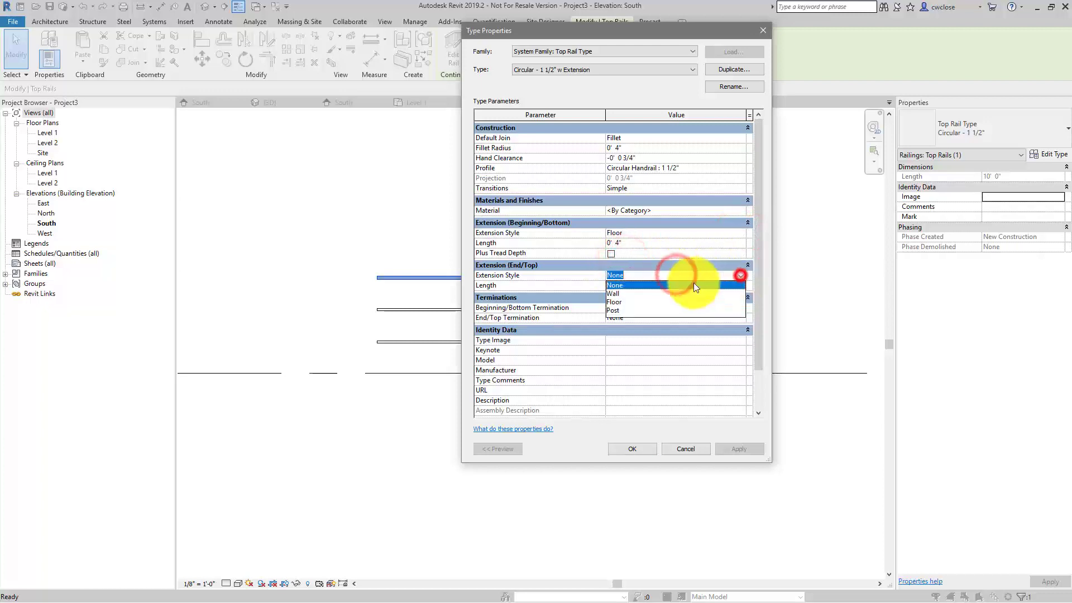
pyautogui.click(631, 302)
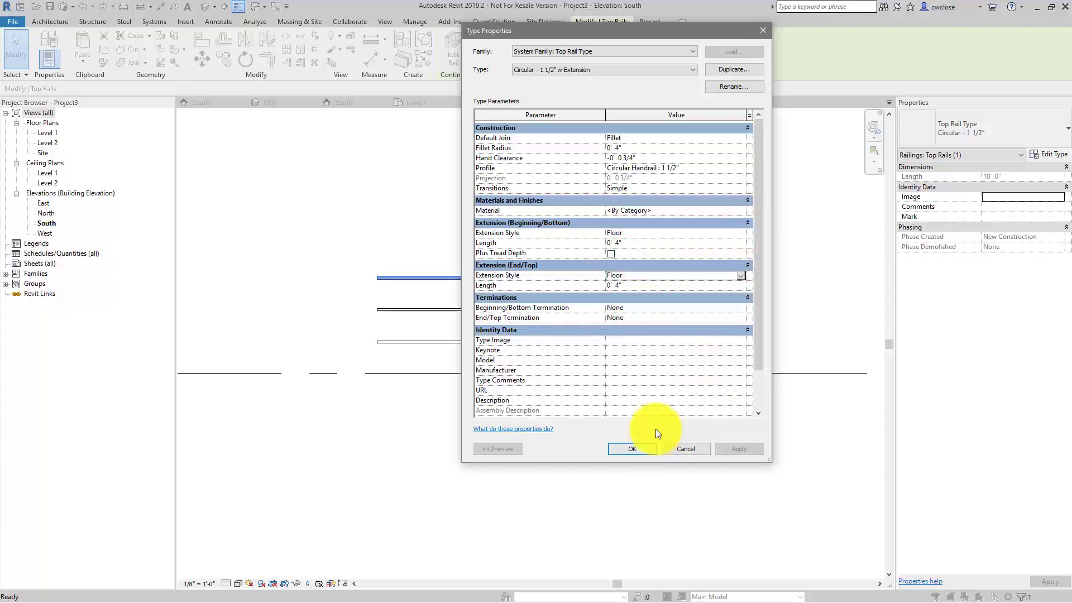
# Apply the top rail type changes, then select the entire guardrail railing by its end post.
pyautogui.click(638, 449)
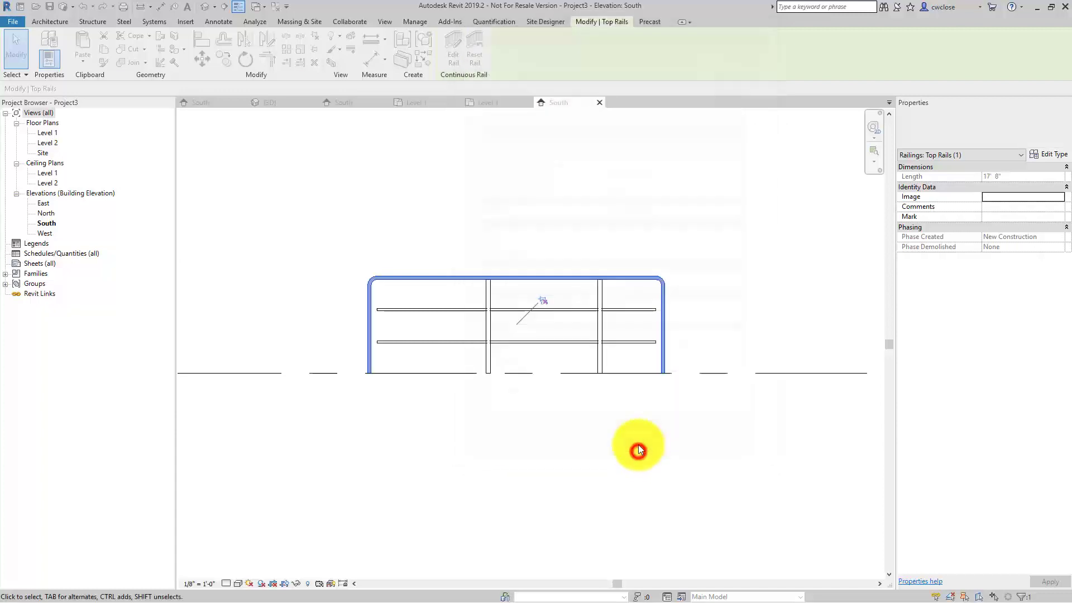
pyautogui.click(624, 416)
pyautogui.click(664, 286)
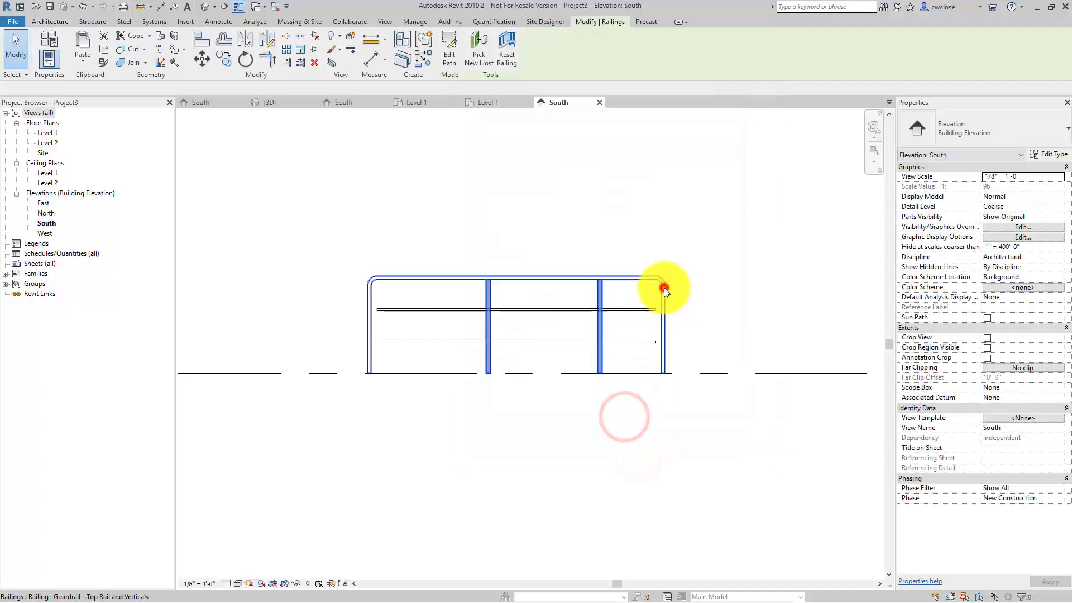
pyautogui.click(715, 306)
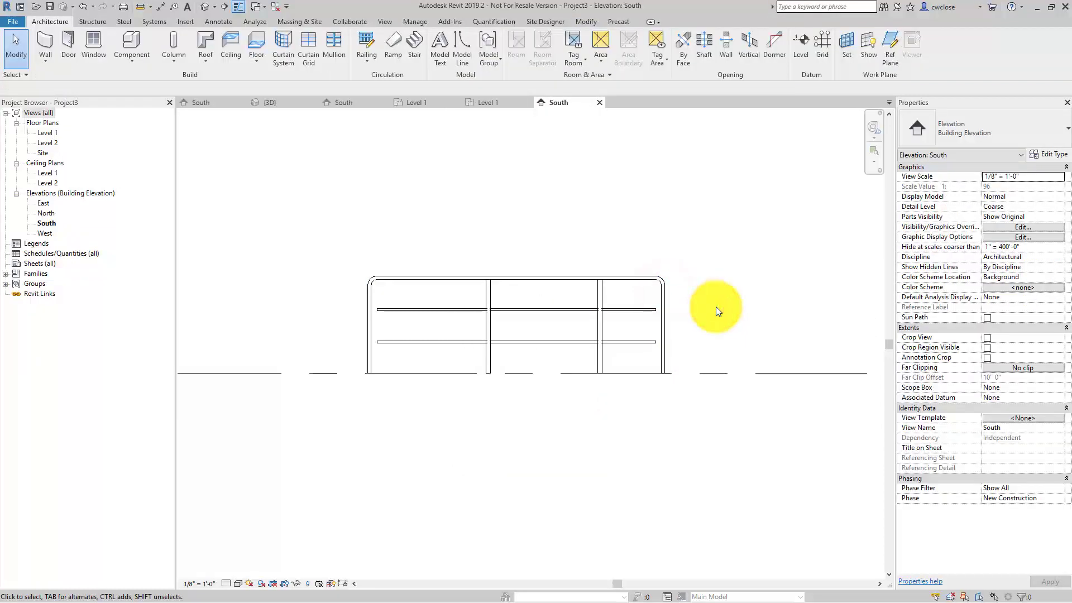
pyautogui.click(665, 297)
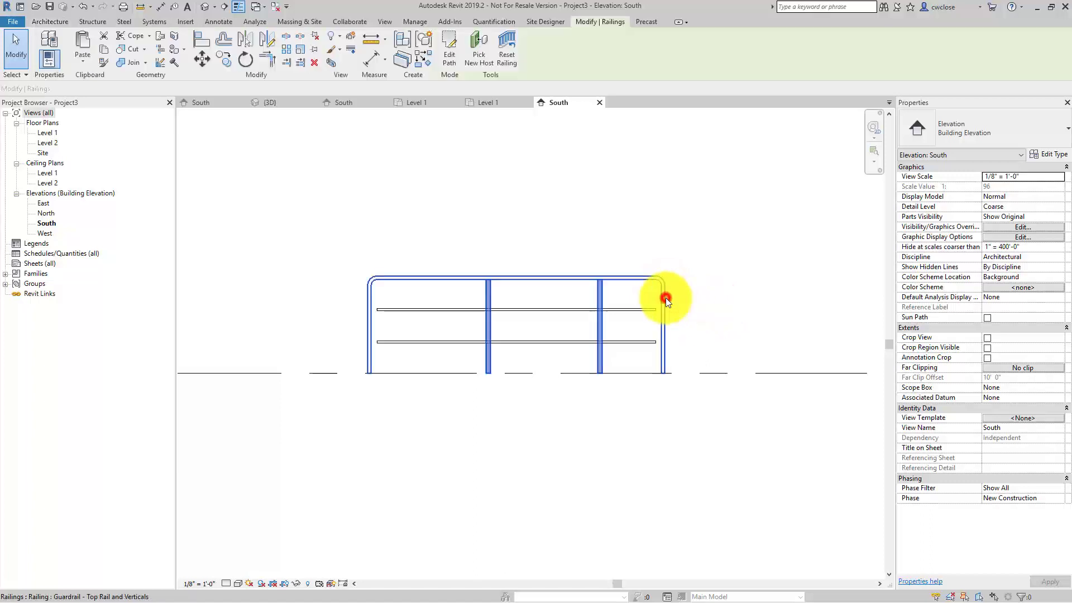
# Enter the railing's path sketch on the Level 1 plan and bring the path into view.
pyautogui.click(449, 45)
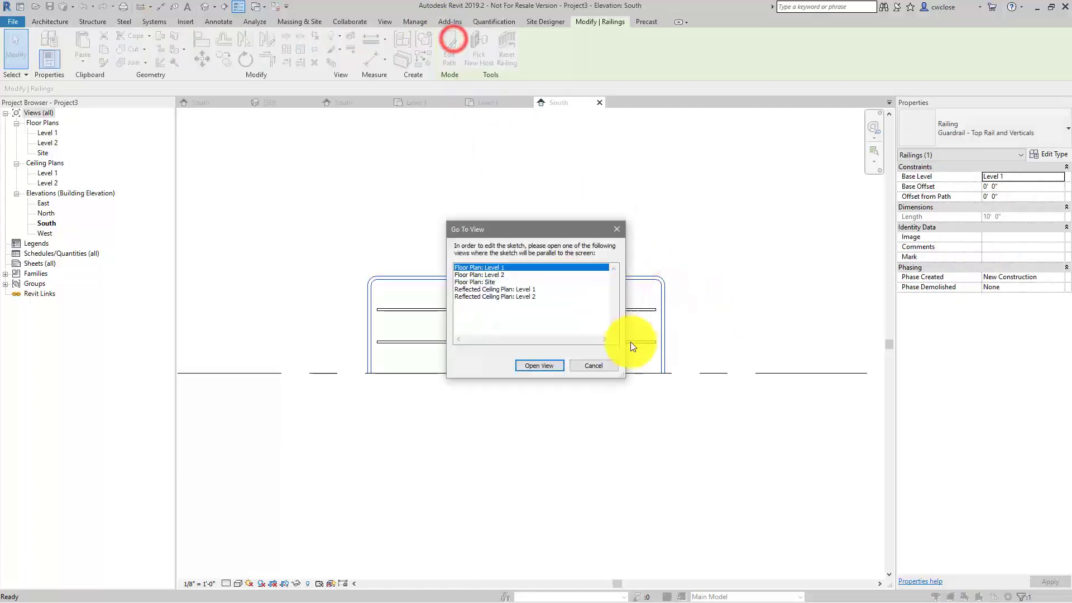
pyautogui.click(538, 366)
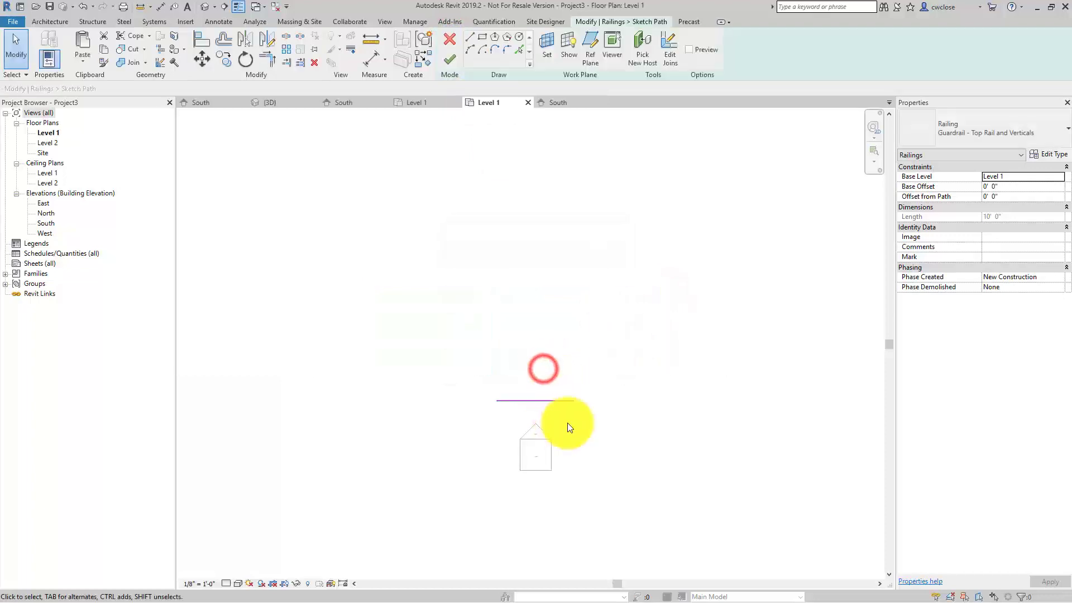
pyautogui.middleClick(545, 414)
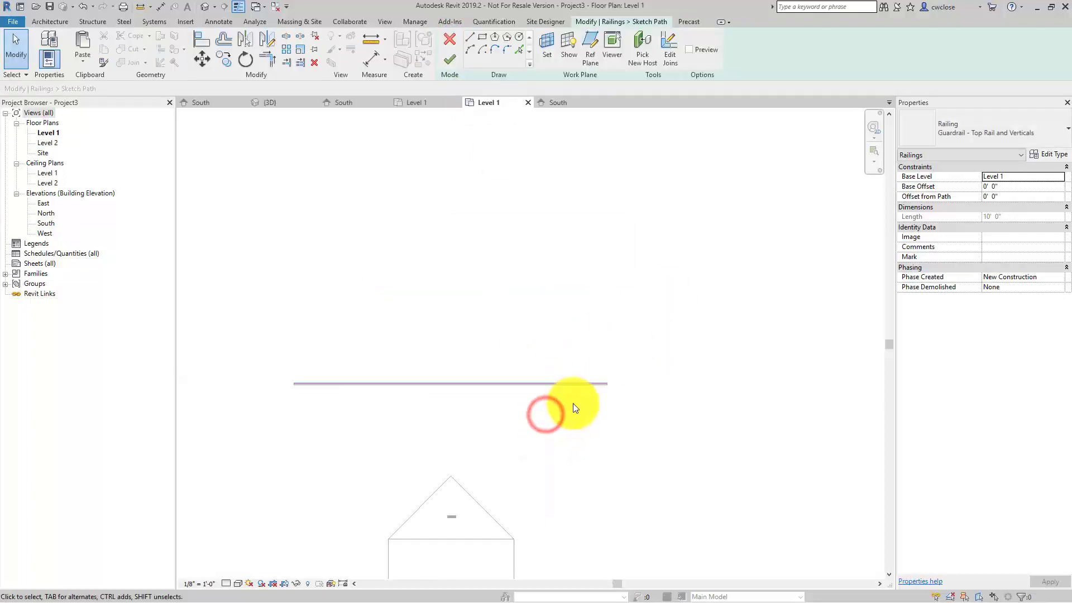
pyautogui.scroll(5, 573, 403)
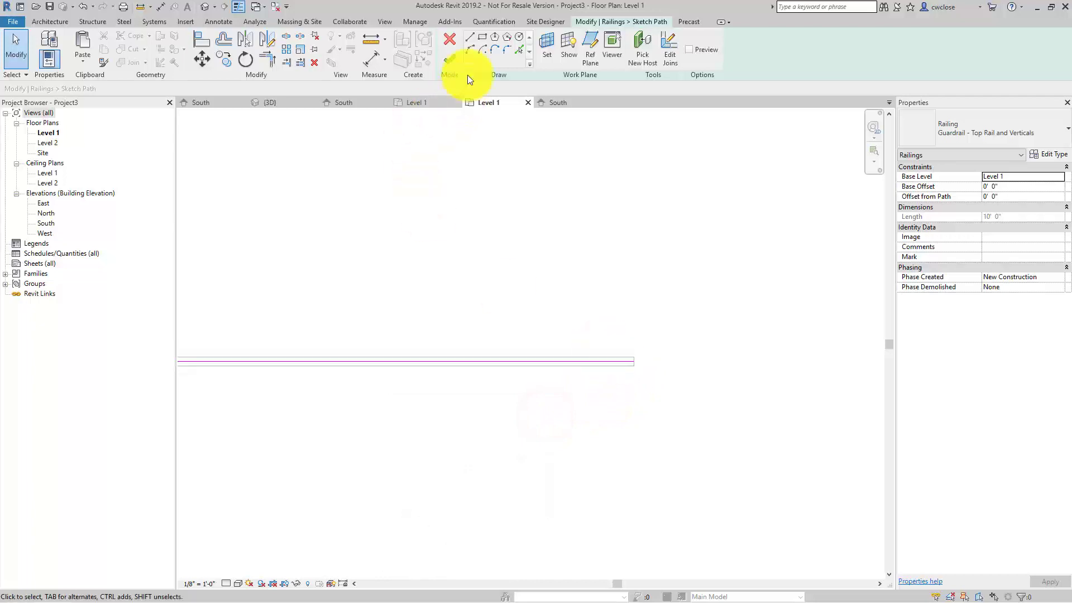
pyautogui.click(472, 38)
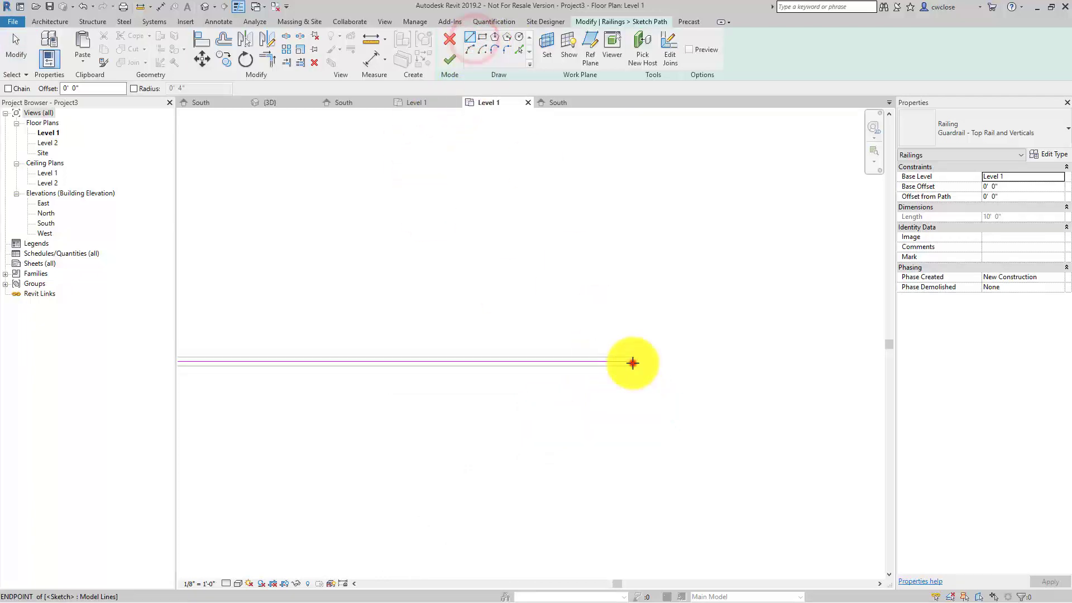
pyautogui.click(633, 363)
pyautogui.press('Escape')
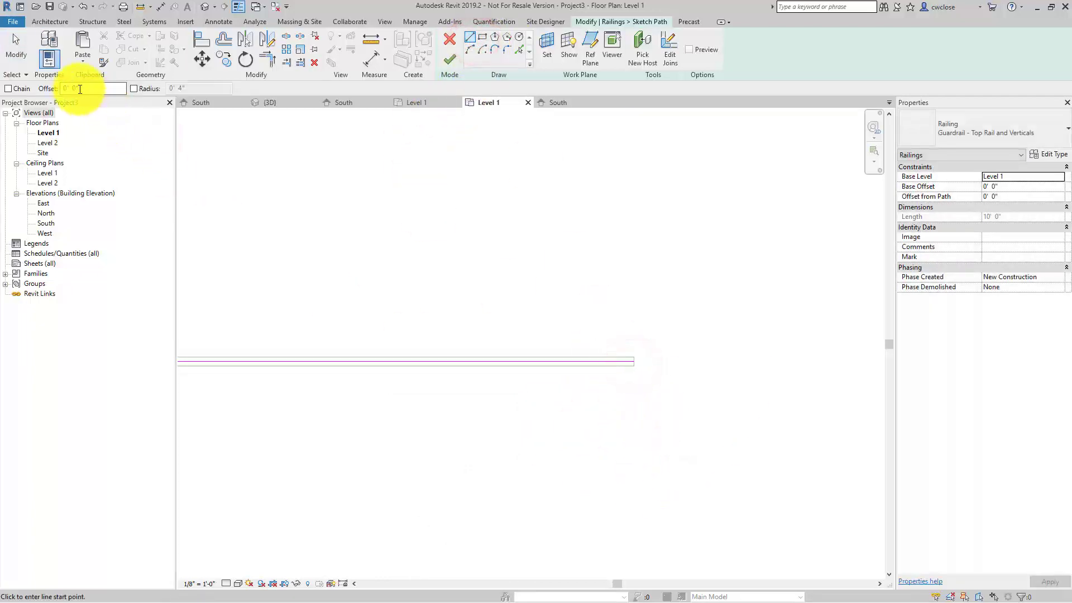
# With a 2" offset, sketch vertical lines down from the path's right and left endpoints.
pyautogui.click(70, 88)
pyautogui.write('0 2')
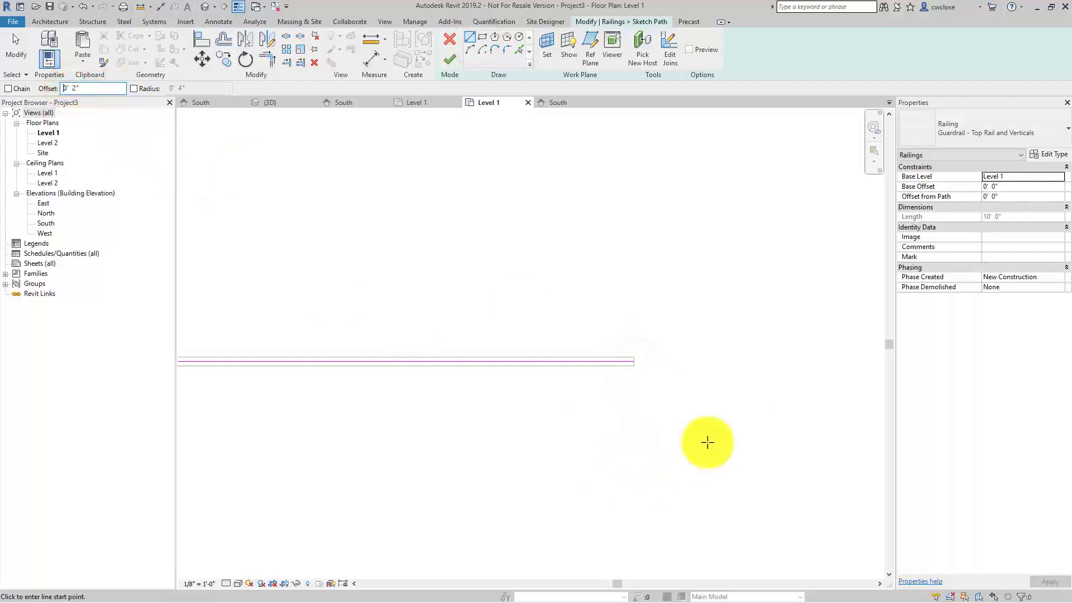
pyautogui.click(634, 362)
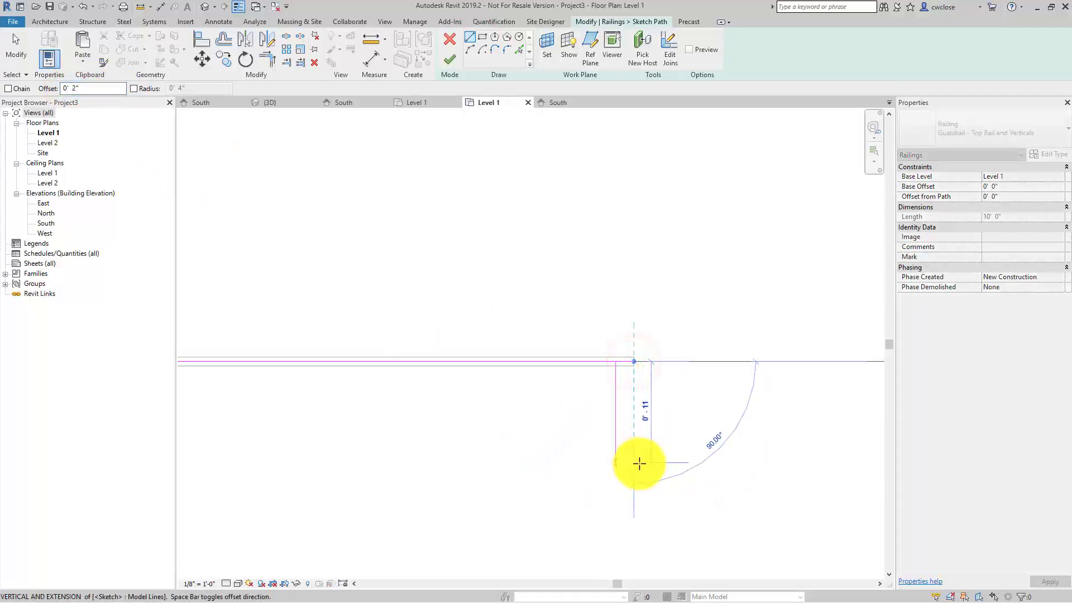
pyautogui.click(638, 475)
pyautogui.scroll(4, 513, 384)
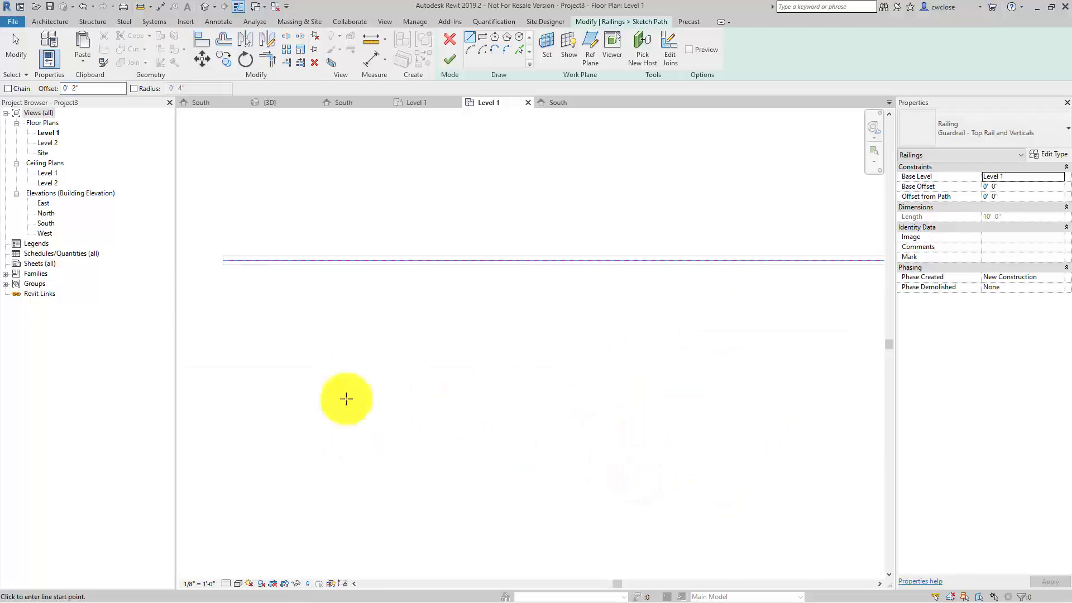
pyautogui.click(485, 268)
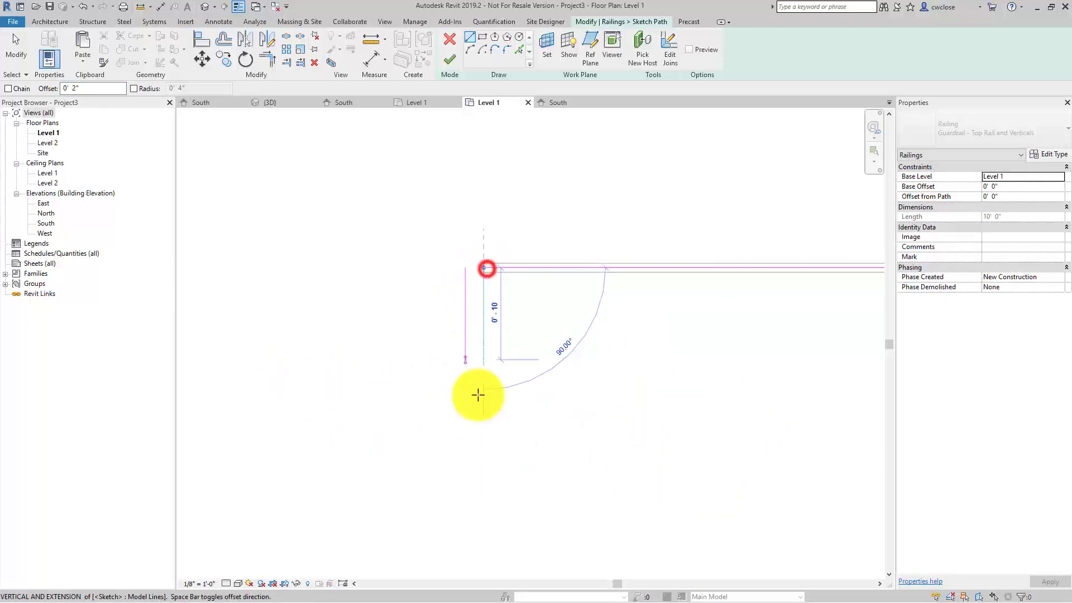
pyautogui.click(483, 396)
pyautogui.press('Escape')
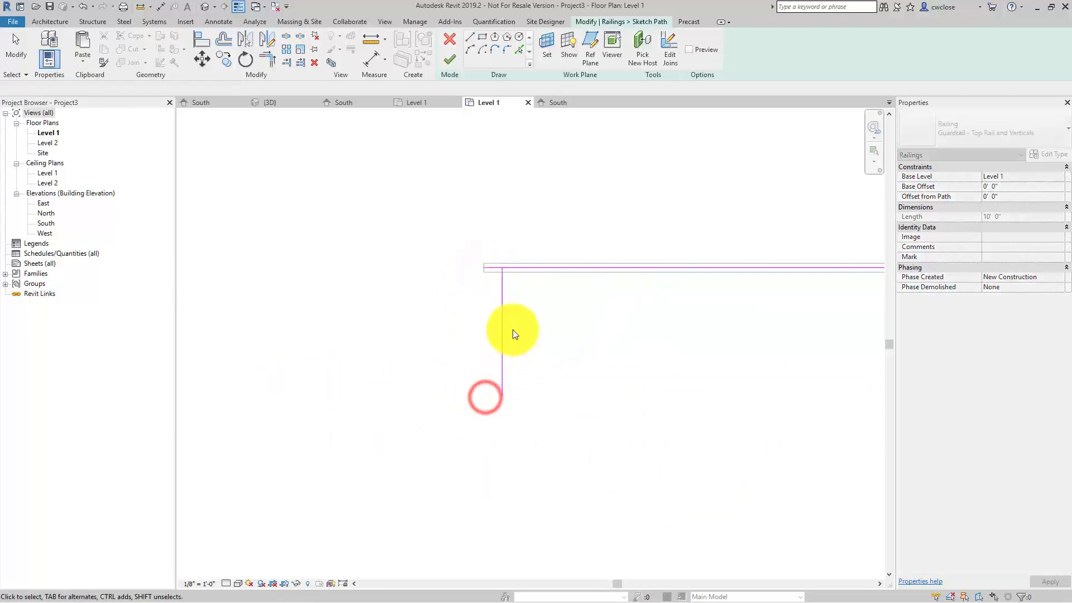
# Delete both trial vertical sketch lines and finish the path edit.
pyautogui.click(502, 320)
pyautogui.click(528, 267)
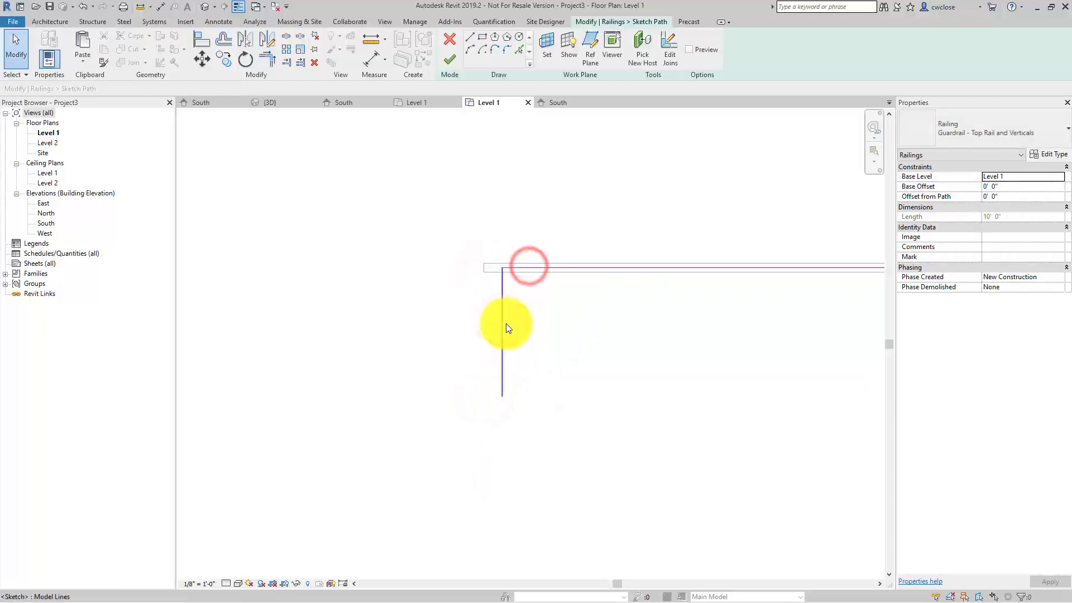
pyautogui.click(506, 323)
pyautogui.press('Delete')
pyautogui.moveTo(660, 407)
pyautogui.mouseDown(button='middle')
pyautogui.moveTo(450, 395)
pyautogui.moveTo(357, 419)
pyautogui.mouseUp(button='middle')
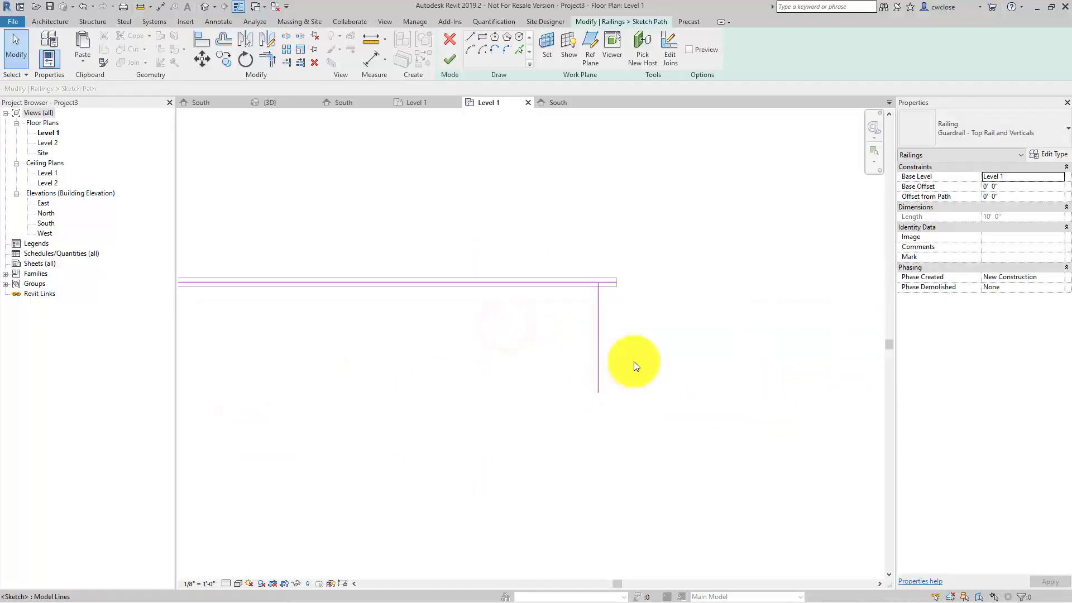
pyautogui.click(599, 307)
pyautogui.click(588, 285)
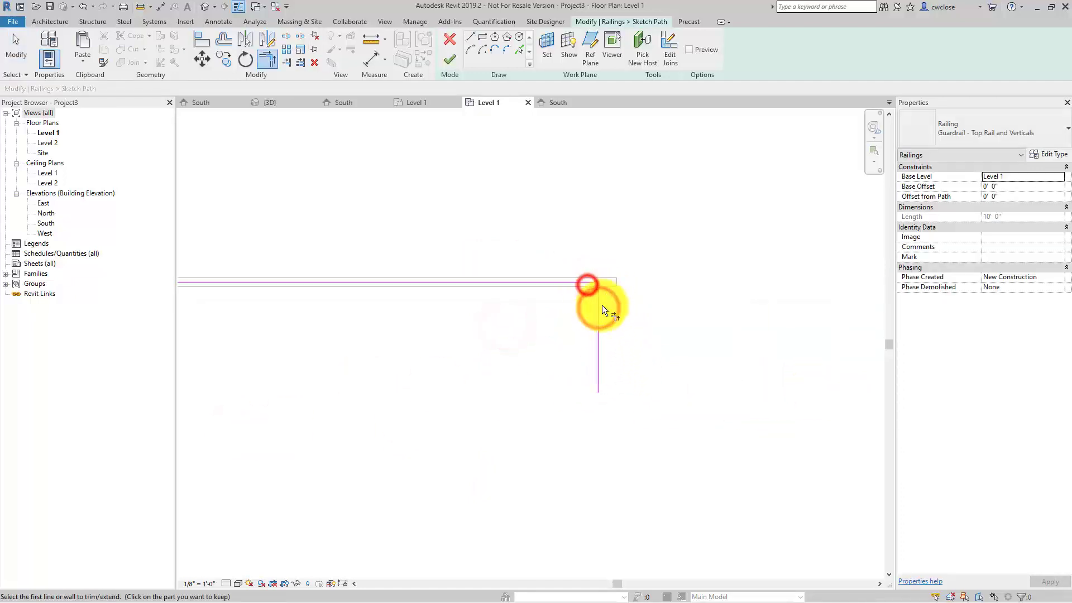
pyautogui.click(598, 329)
pyautogui.press('Delete')
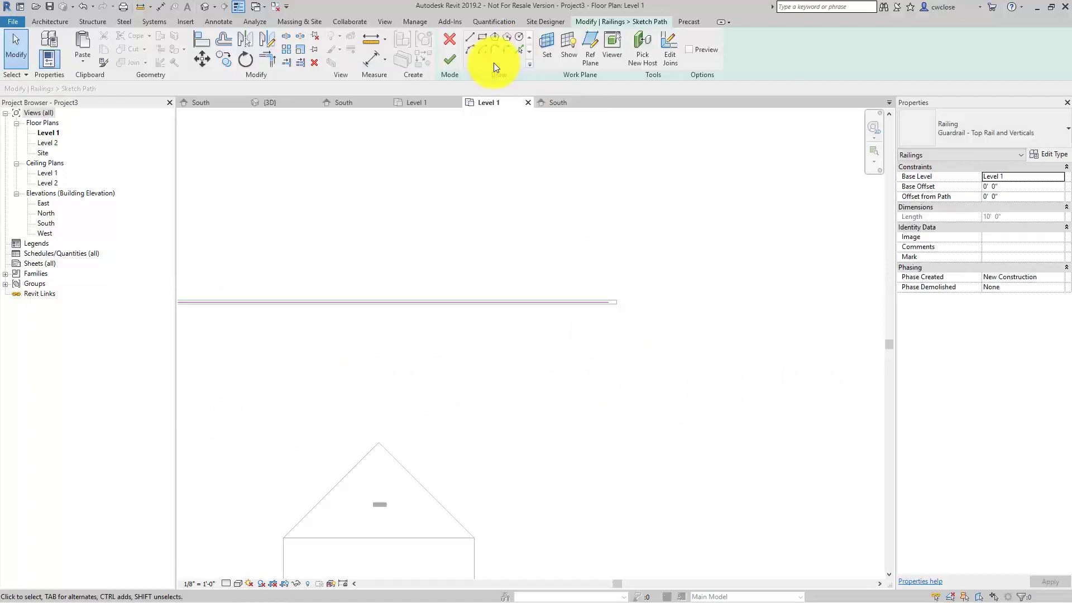
pyautogui.click(447, 62)
# Open the South elevation from its plan marker and zoom in on the guardrail.
pyautogui.click(650, 395)
pyautogui.scroll(-5, 648, 397)
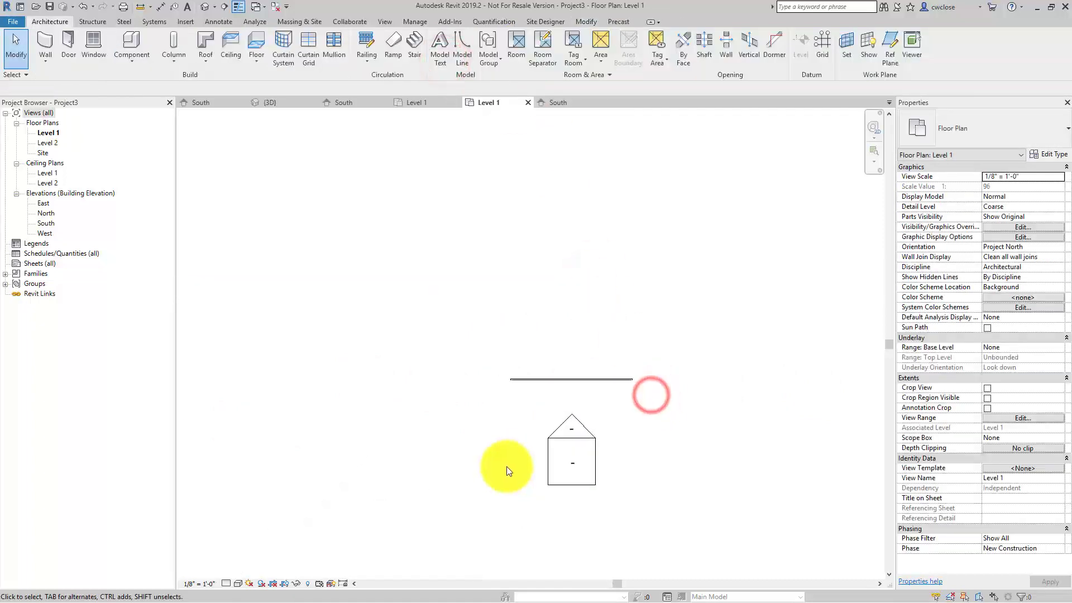
pyautogui.doubleClick(568, 431)
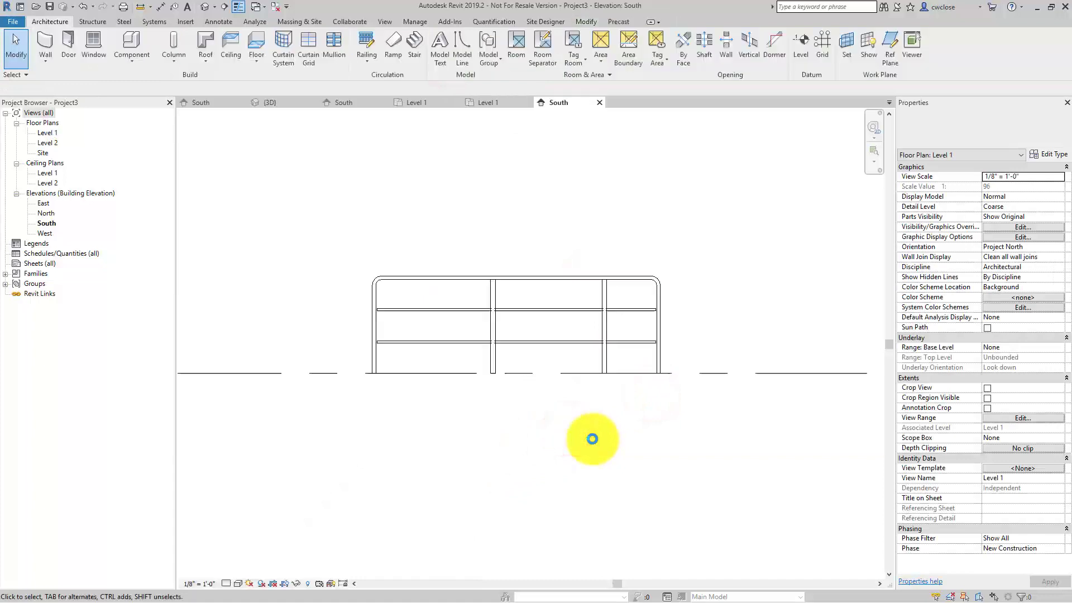
pyautogui.scroll(2, 469, 366)
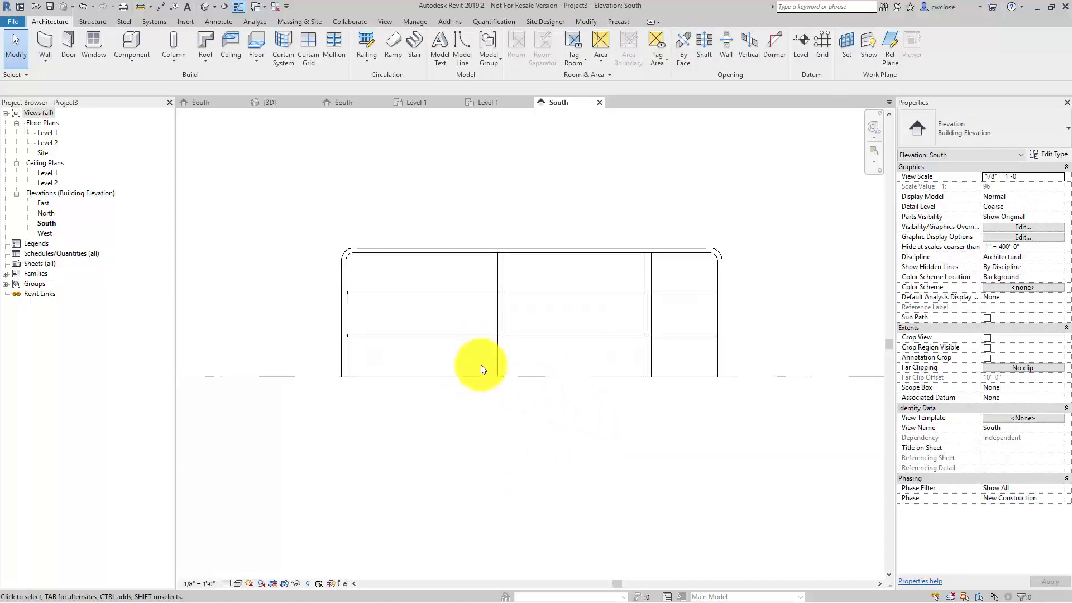